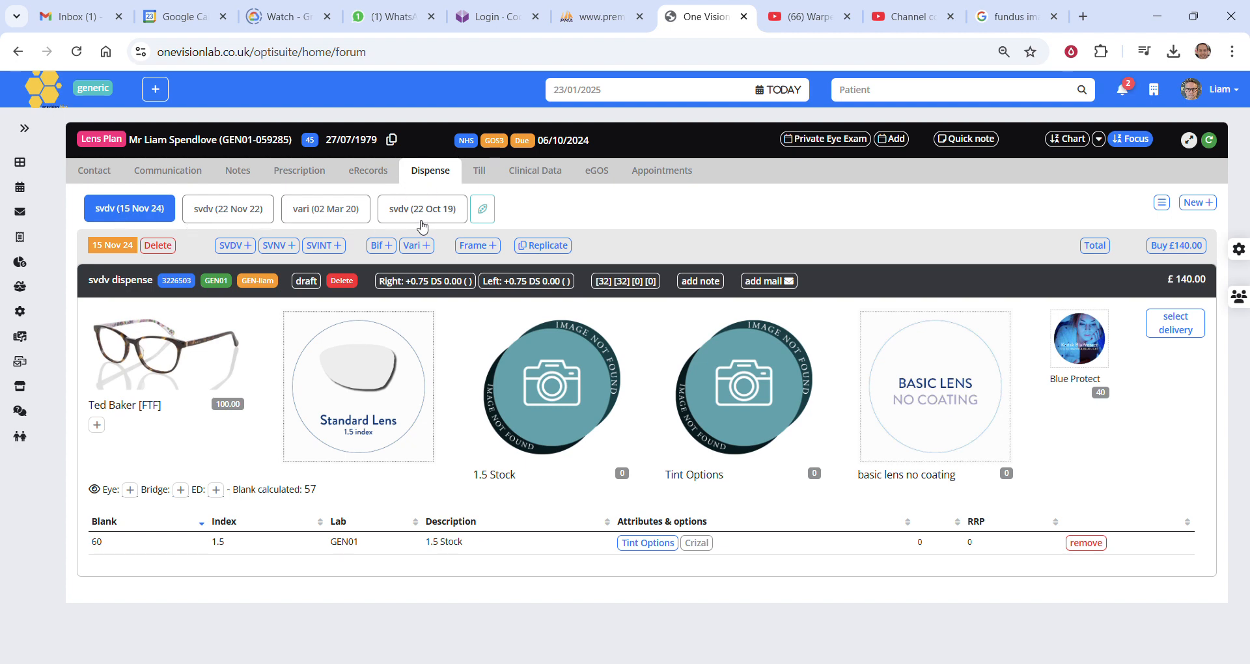
# Review the earlier dispenses from 22 Nov 22 and 02 Mar 20, and return to the 15 Nov 24 one.
pyautogui.click(236, 214)
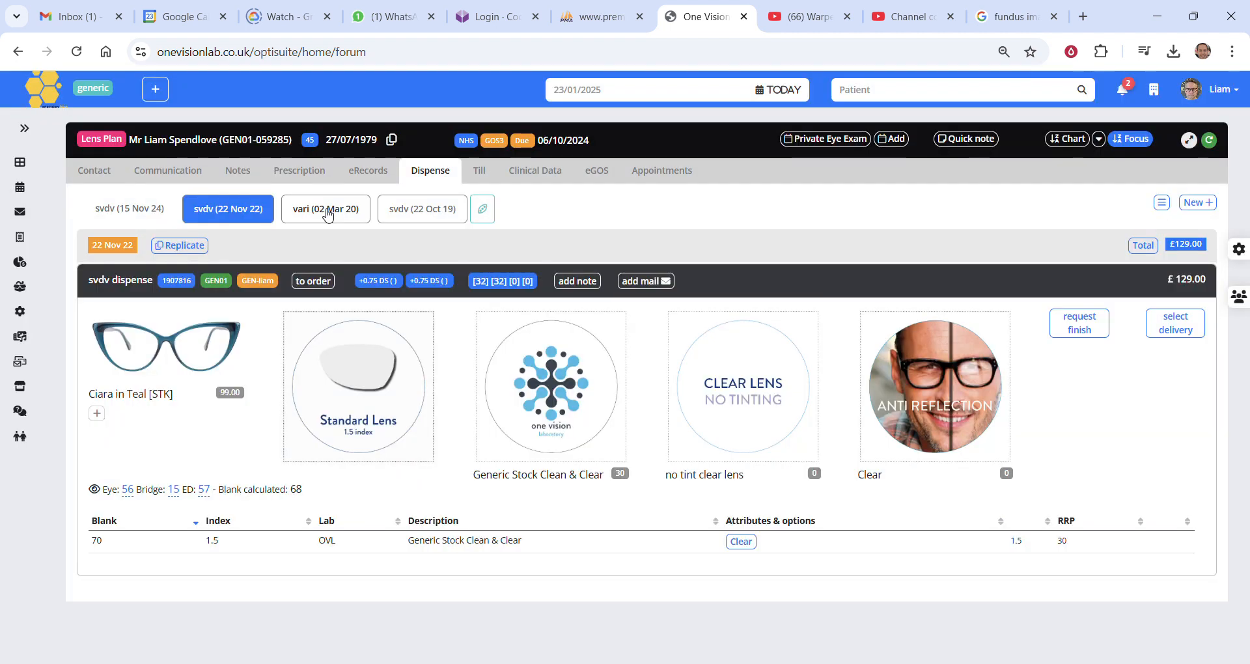
pyautogui.click(327, 214)
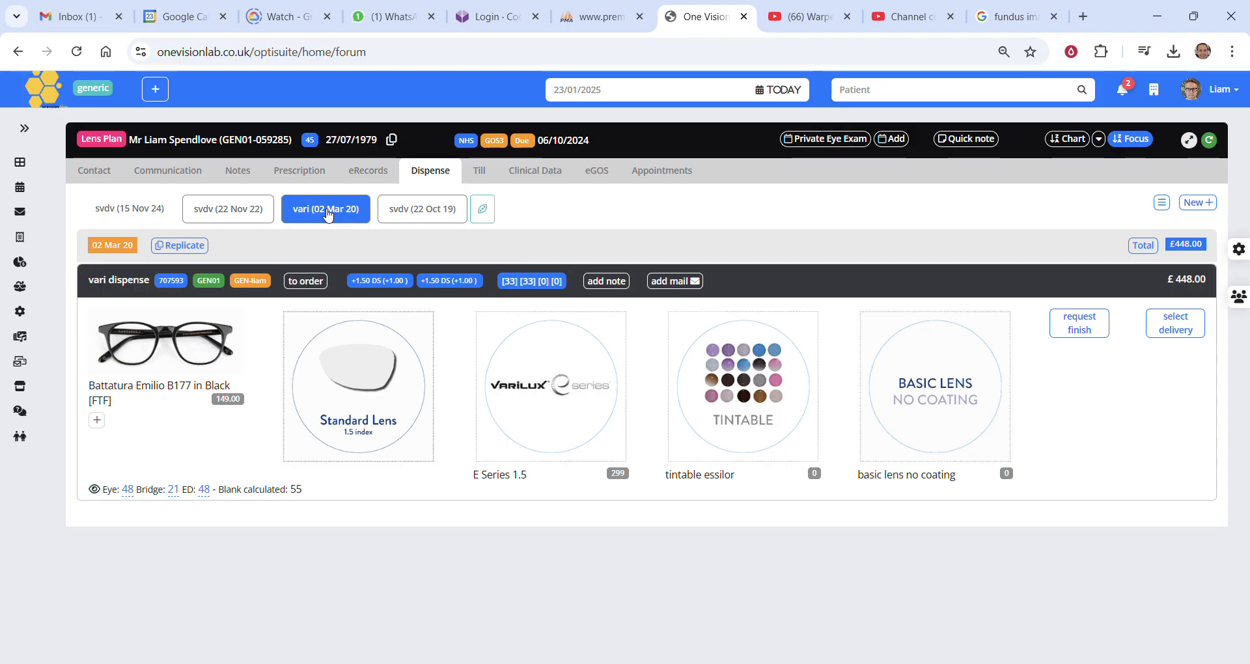
pyautogui.click(158, 214)
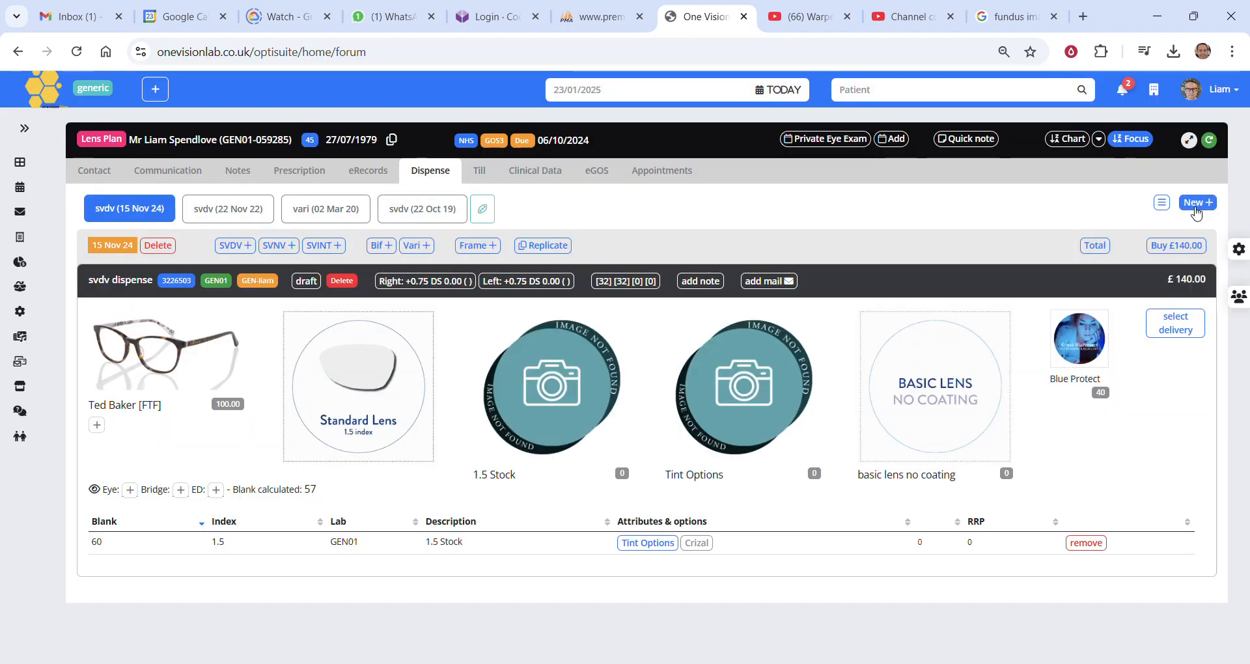
# Create a new, separate SVDV dispense for the patient.
pyautogui.click(1196, 203)
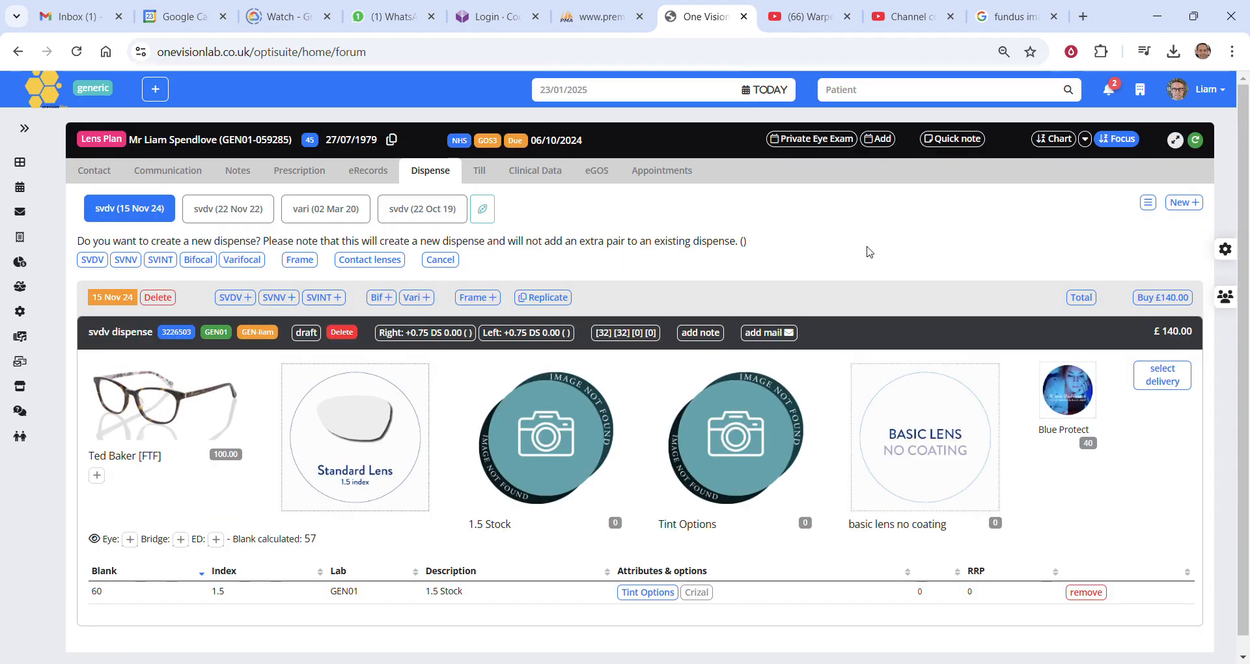
pyautogui.scroll(-1, 865, 251)
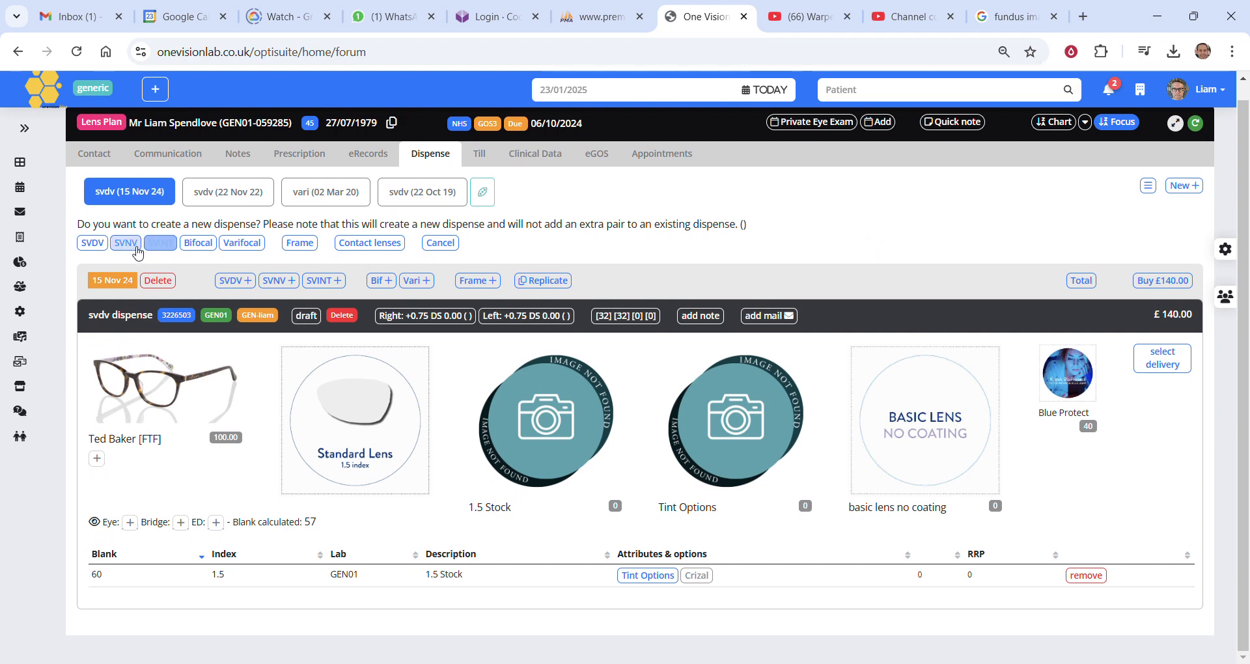
pyautogui.click(101, 249)
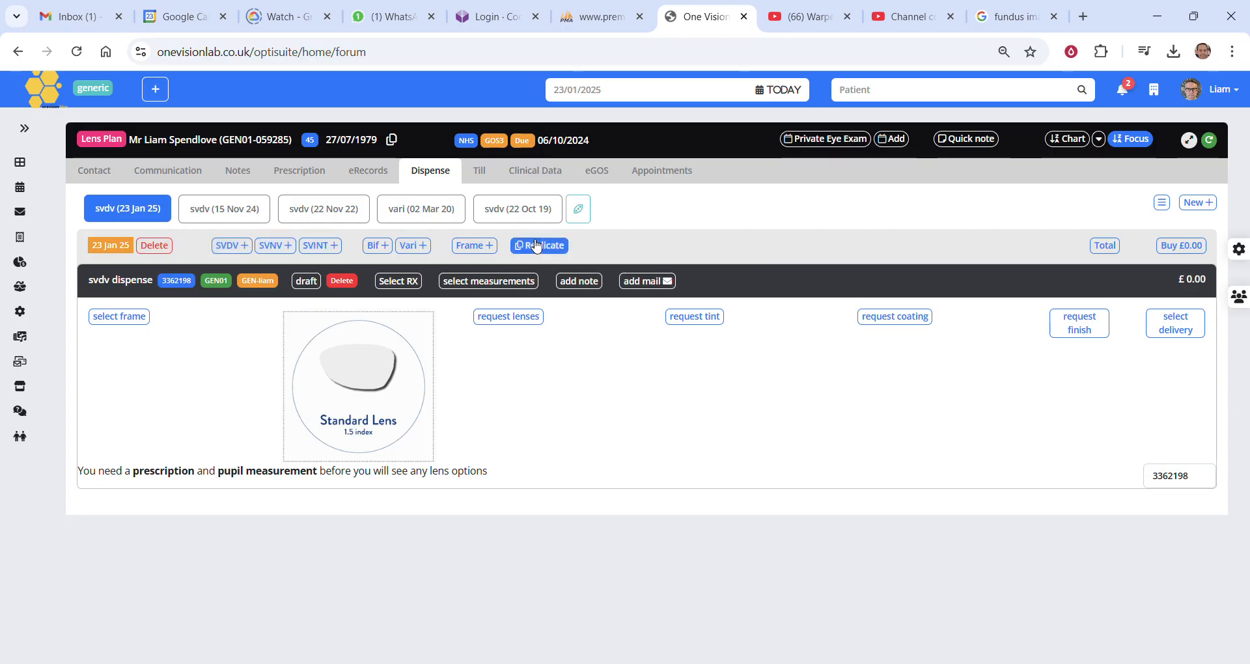
# Add an extra SVNV pair to the new dispense and look over both pairs.
pyautogui.click(282, 247)
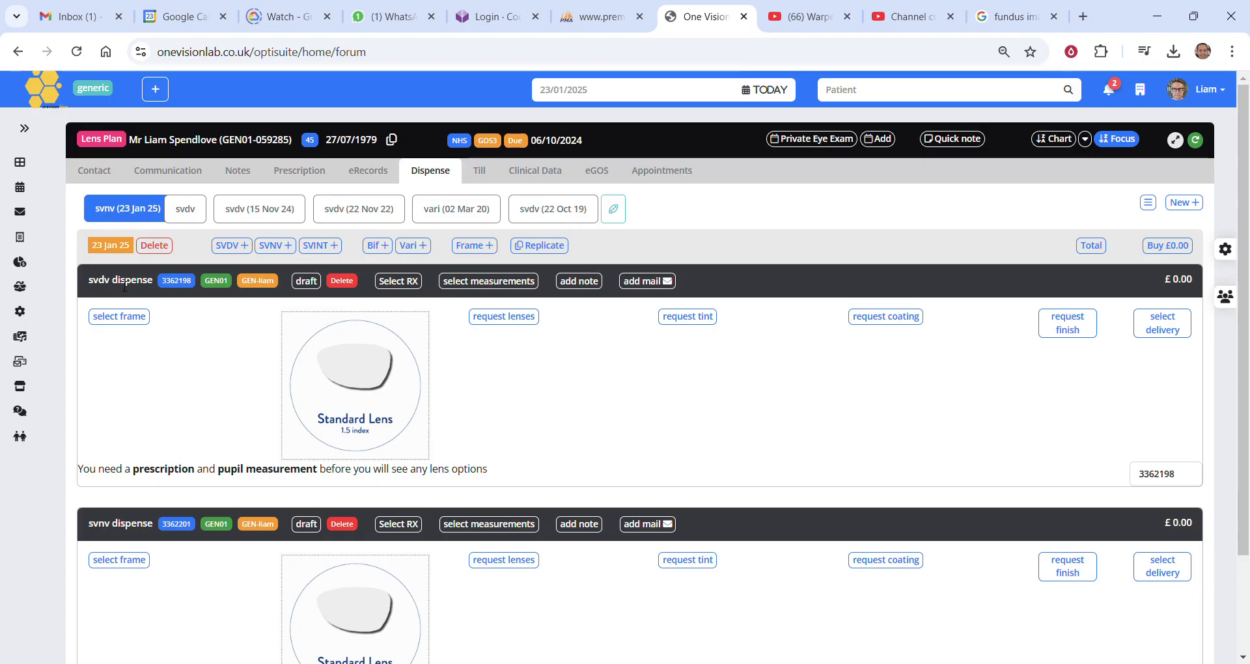
pyautogui.scroll(-1, 143, 541)
pyautogui.scroll(1, 145, 547)
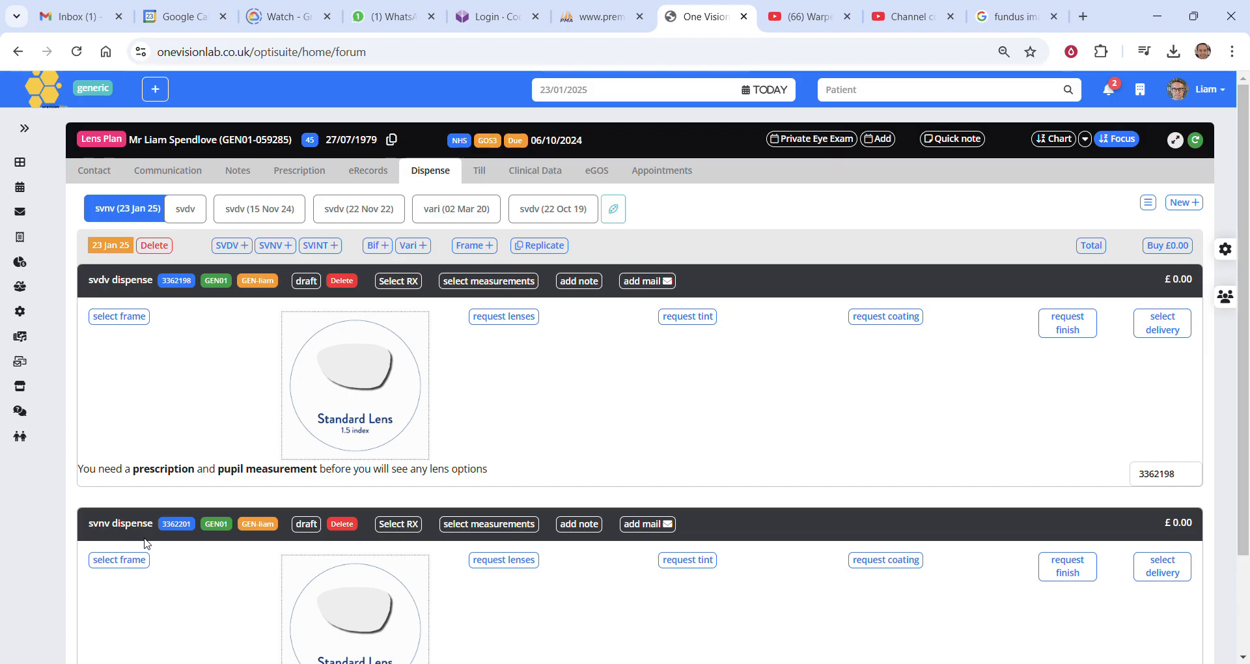
pyautogui.scroll(-1, 242, 534)
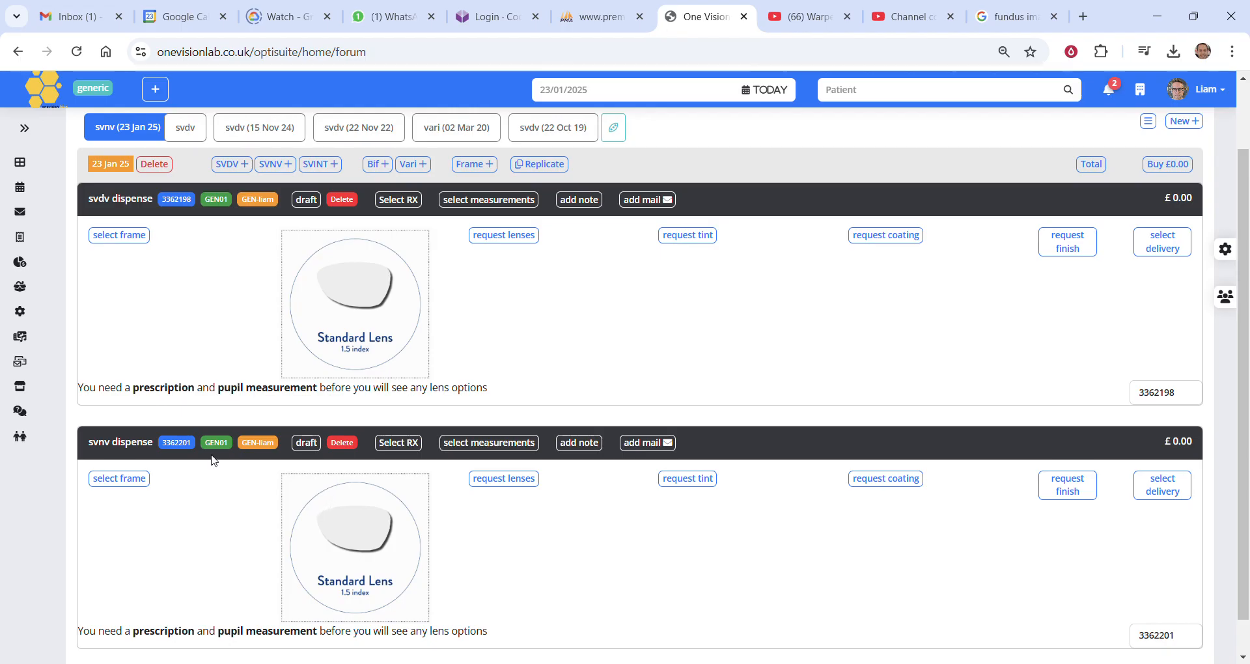
# Delete the SVNV pair from the 23 Jan 25 dispense and confirm the deletion.
pyautogui.click(342, 443)
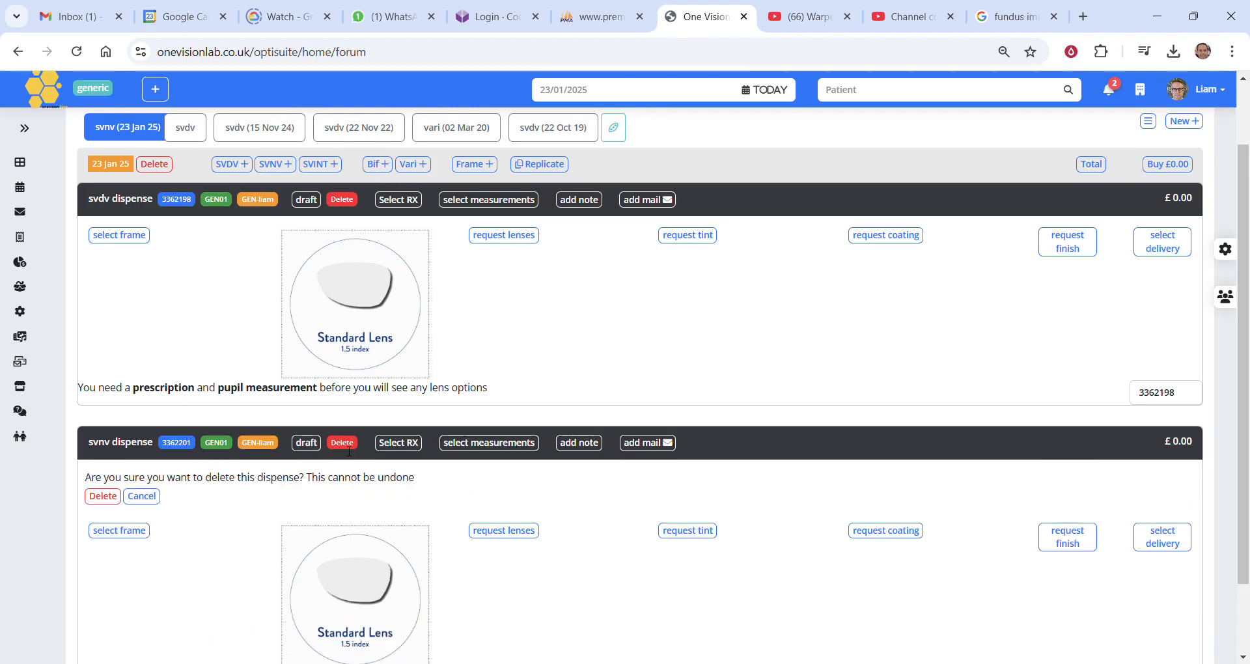
pyautogui.click(102, 496)
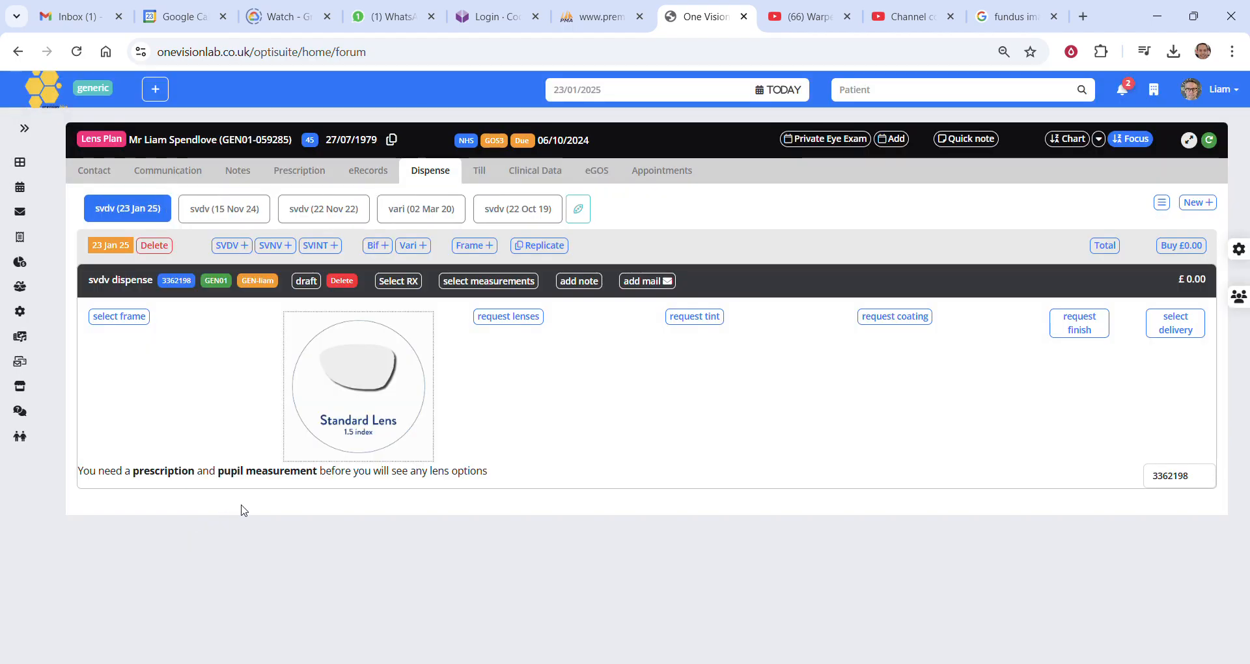
# Assign the prescription dated 23/01/2025 to the 23 Jan 25 SVDV dispense.
pyautogui.click(132, 212)
pyautogui.click(405, 284)
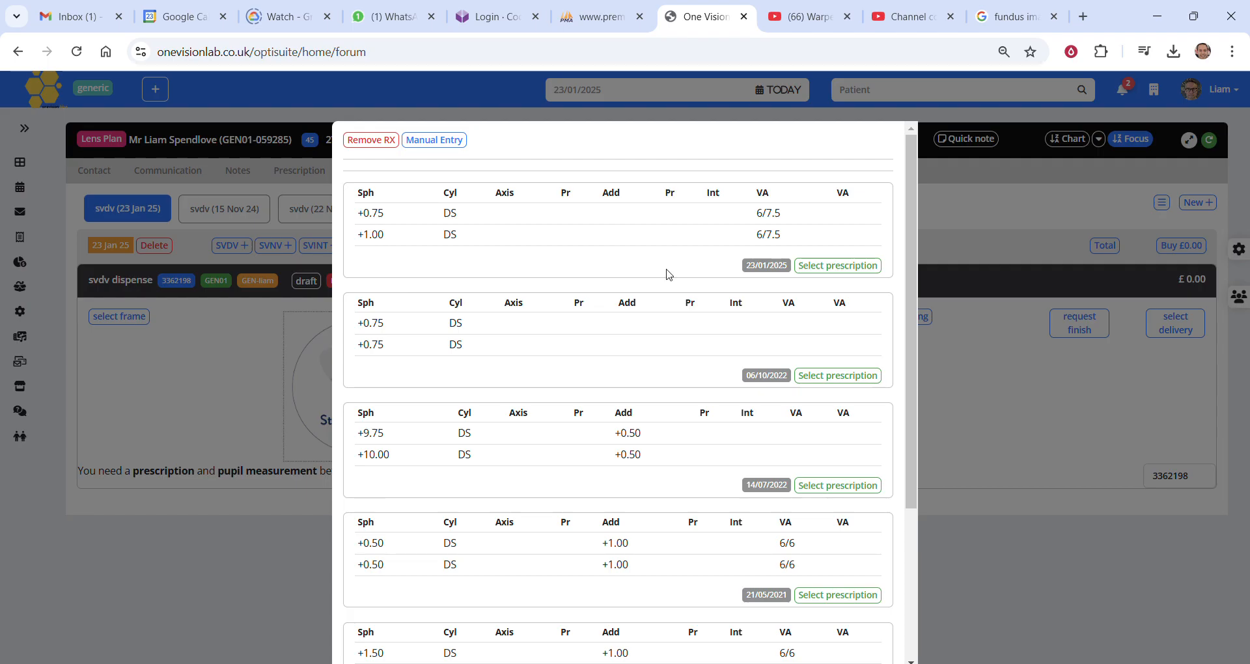
pyautogui.scroll(-3, 653, 313)
pyautogui.scroll(3, 661, 338)
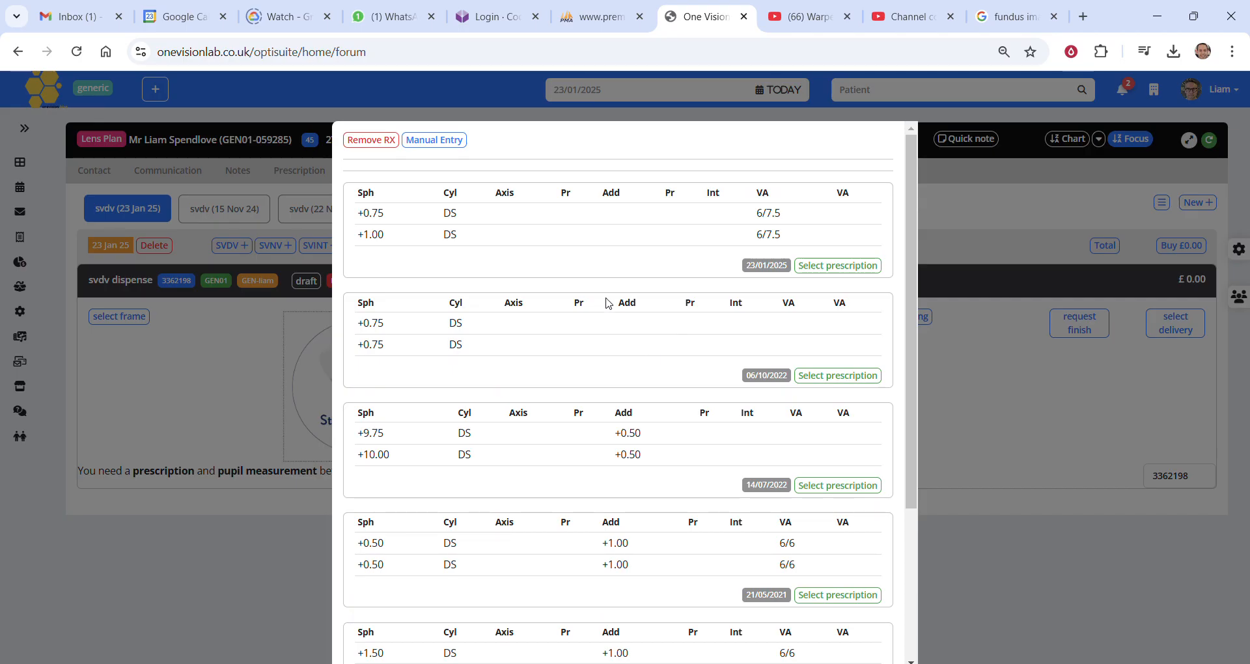
pyautogui.click(840, 266)
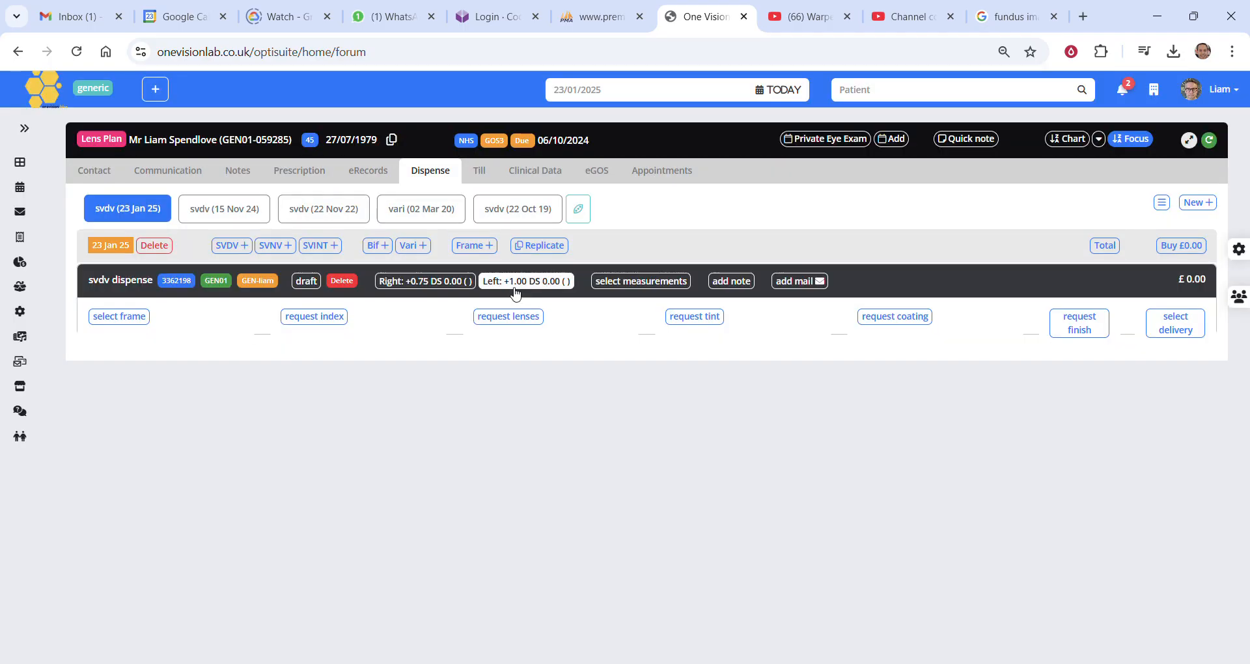
# Set the dispense's pupil measurement using the preset distance of 65.
pyautogui.click(647, 281)
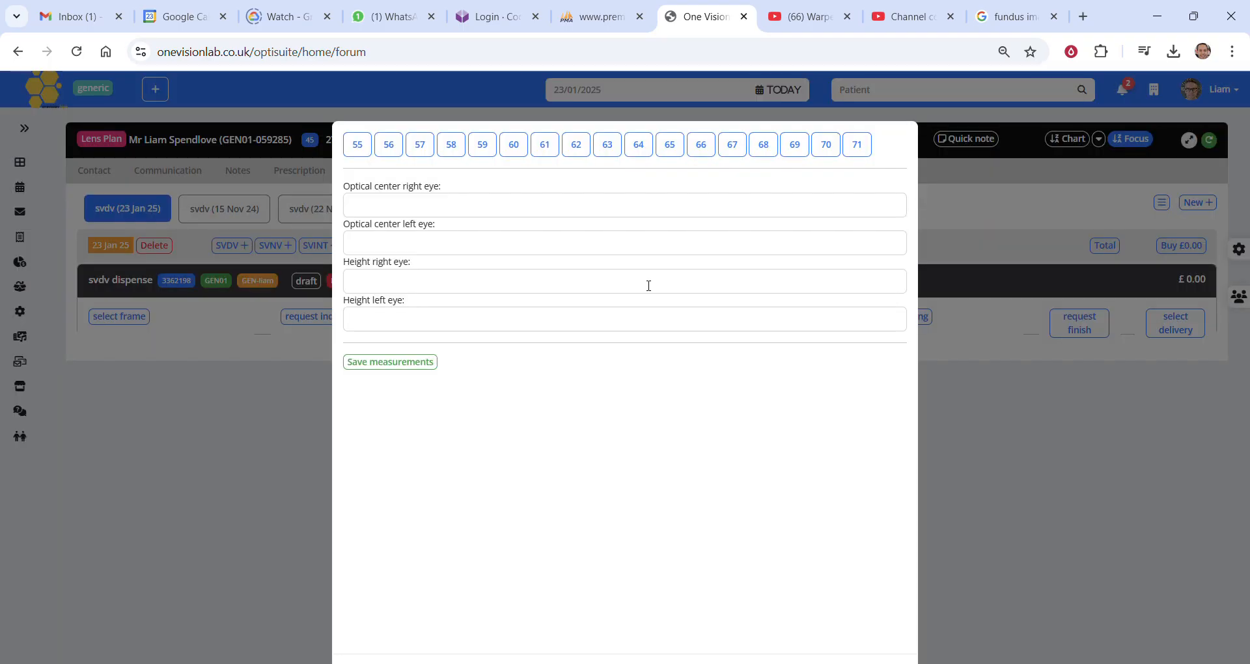
pyautogui.click(639, 146)
pyautogui.click(505, 205)
pyautogui.click(478, 246)
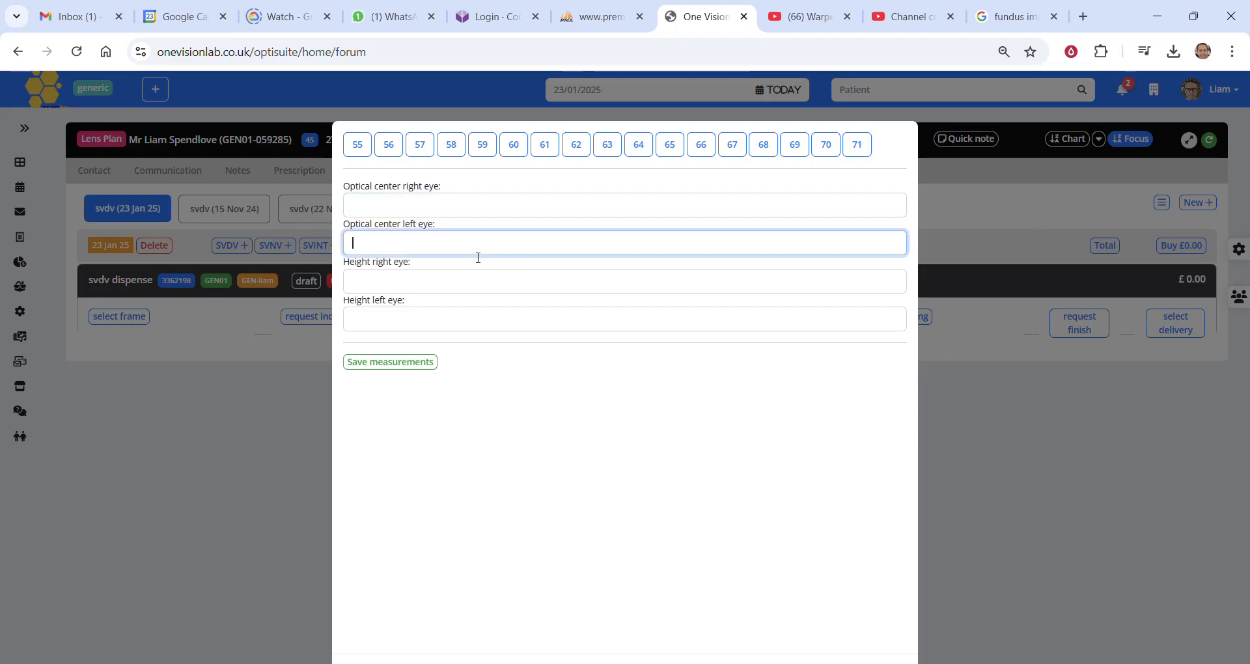
pyautogui.click(677, 146)
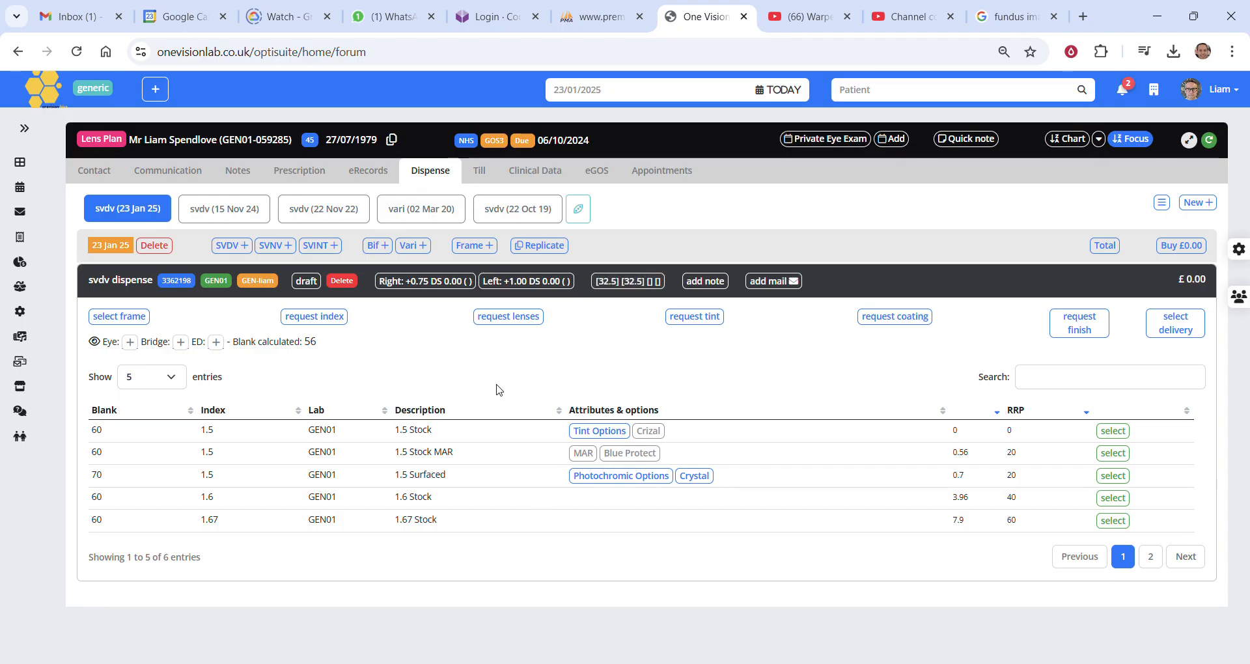
# Search the frames for "ted" and select the blue Ted Baker frame for the dispense.
pyautogui.click(134, 319)
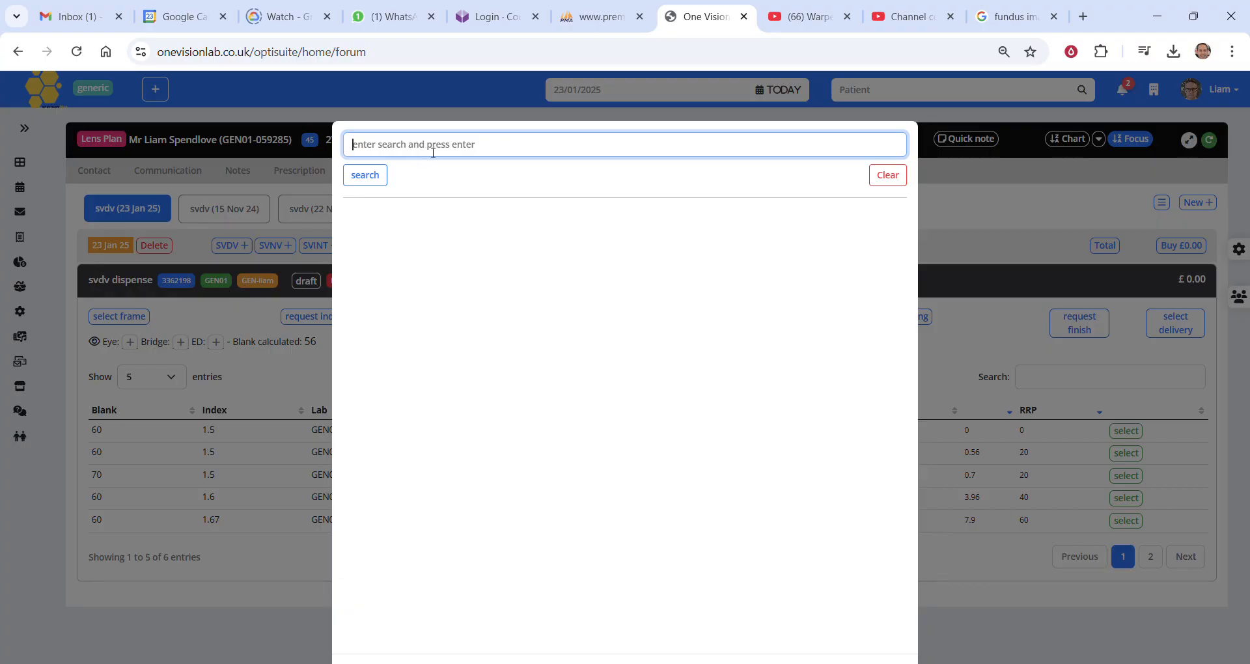
pyautogui.write('ted')
pyautogui.press('Return')
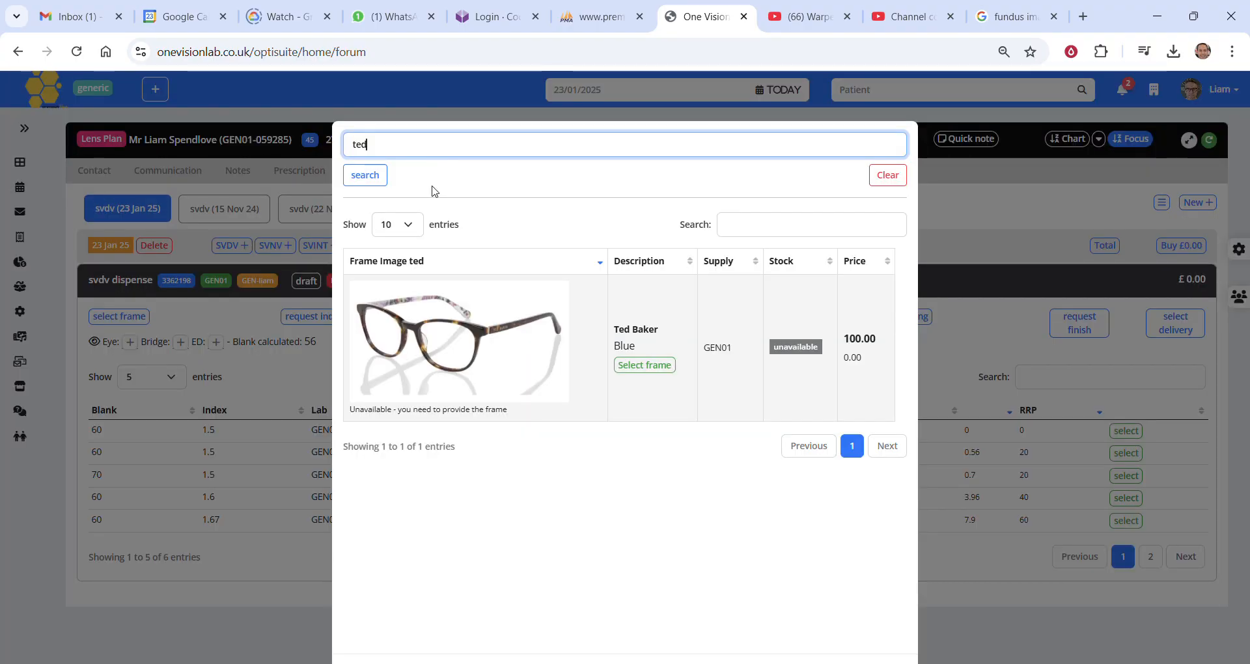
pyautogui.click(663, 366)
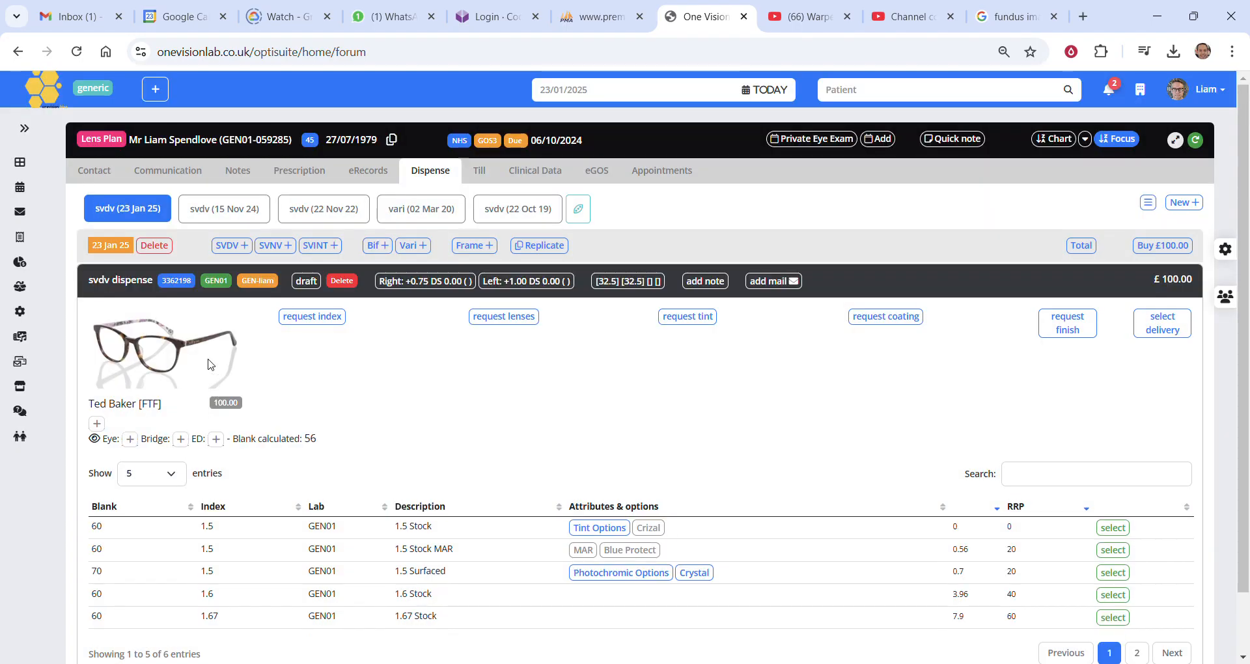
# Set the frame's eye size to 58, bridge to 18 and ED to 59, and reload the 23 Jan 25 dispense.
pyautogui.click(130, 439)
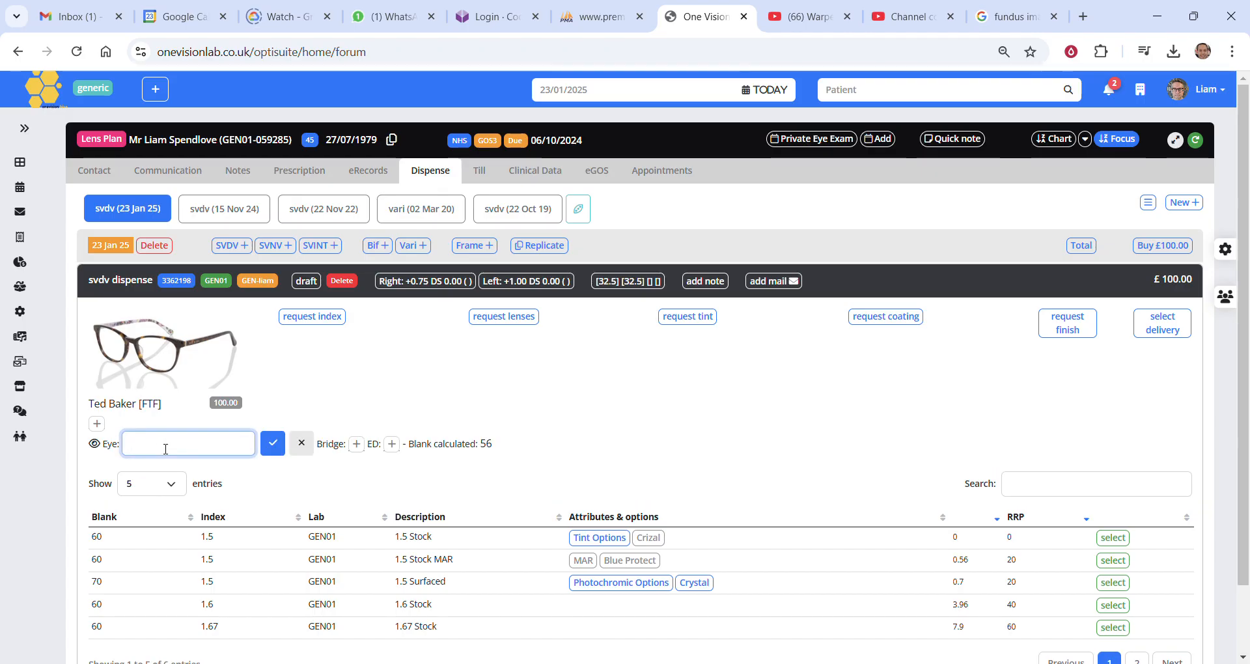
pyautogui.write('58')
pyautogui.press('Return')
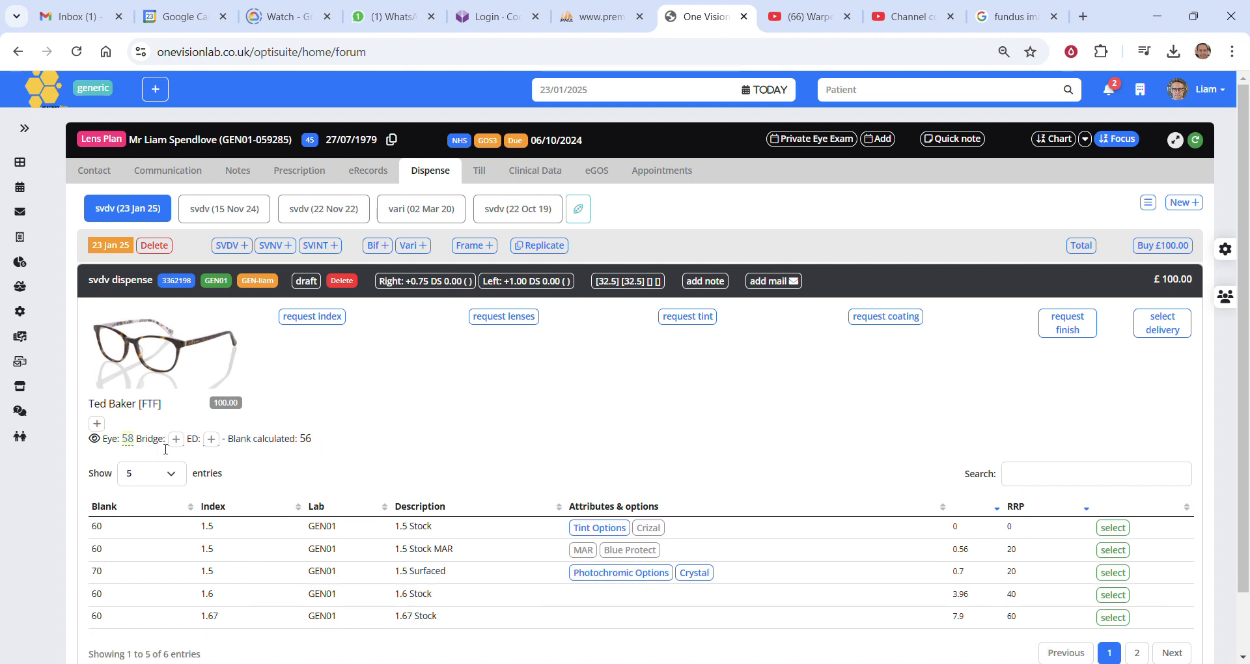
pyautogui.click(175, 440)
pyautogui.write('18')
pyautogui.press('Return')
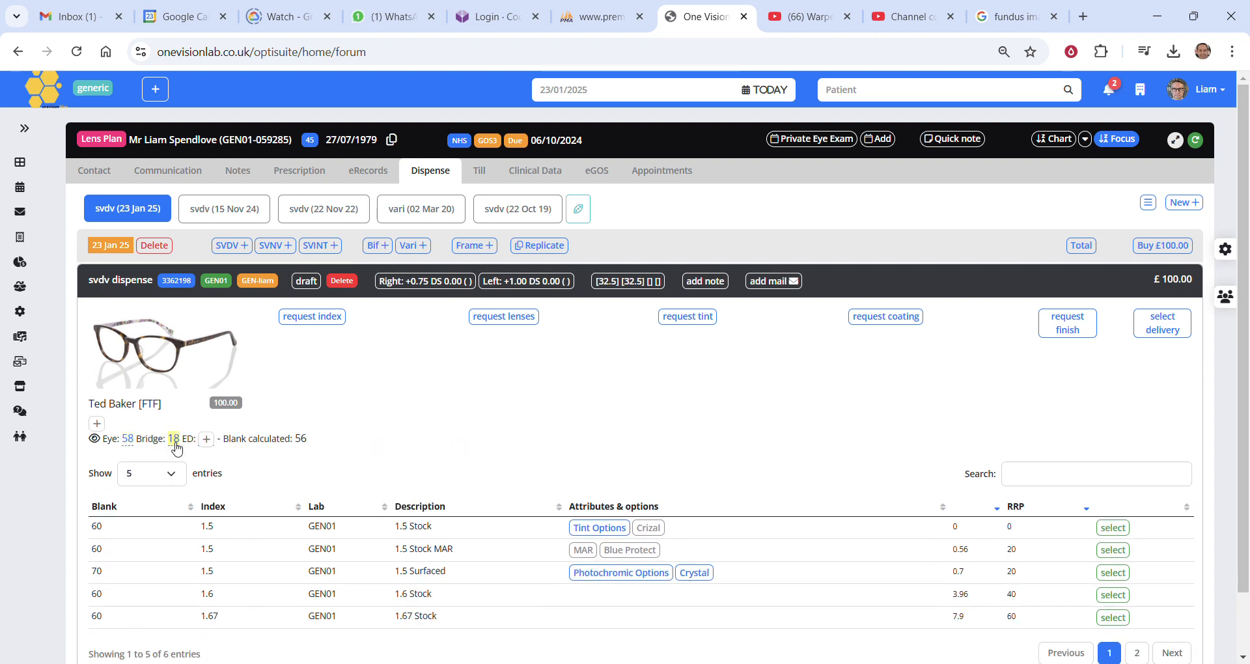
pyautogui.click(206, 439)
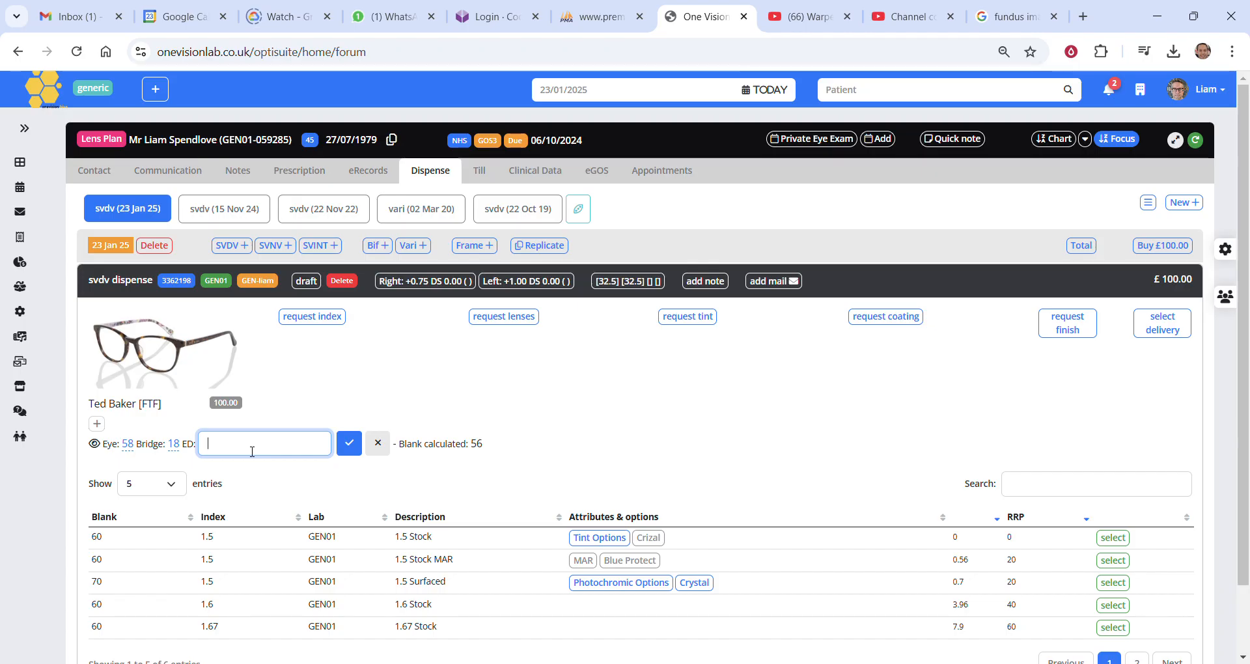
pyautogui.write('59')
pyautogui.press('Return')
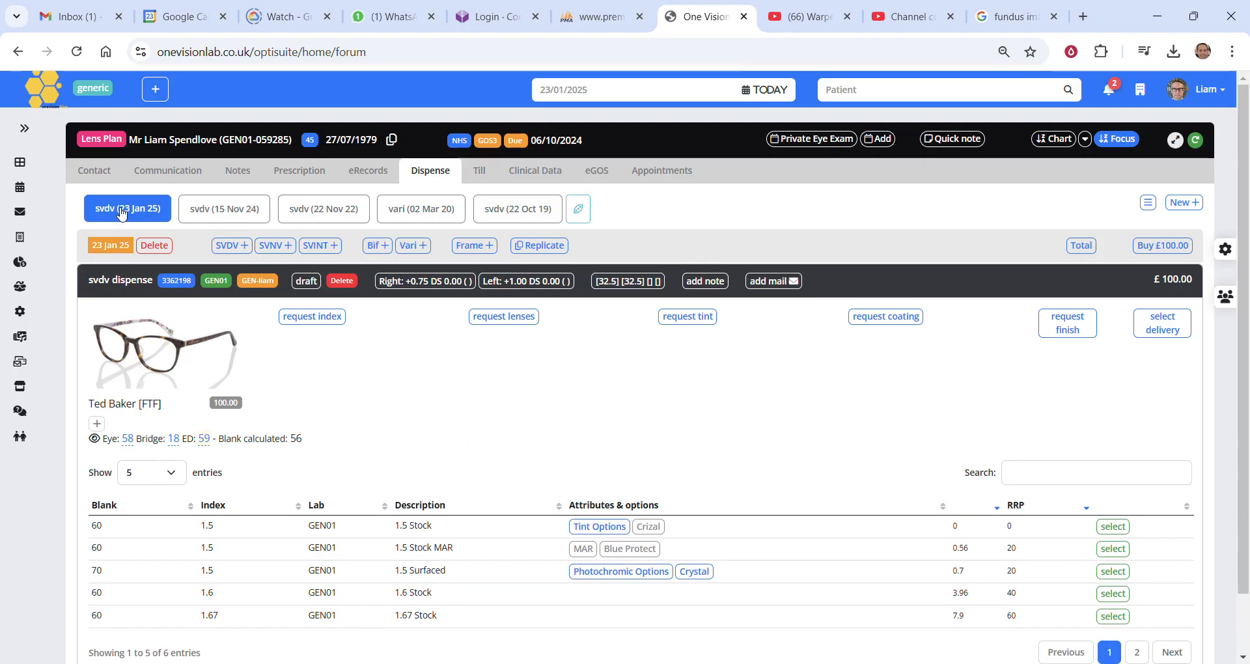
pyautogui.click(121, 213)
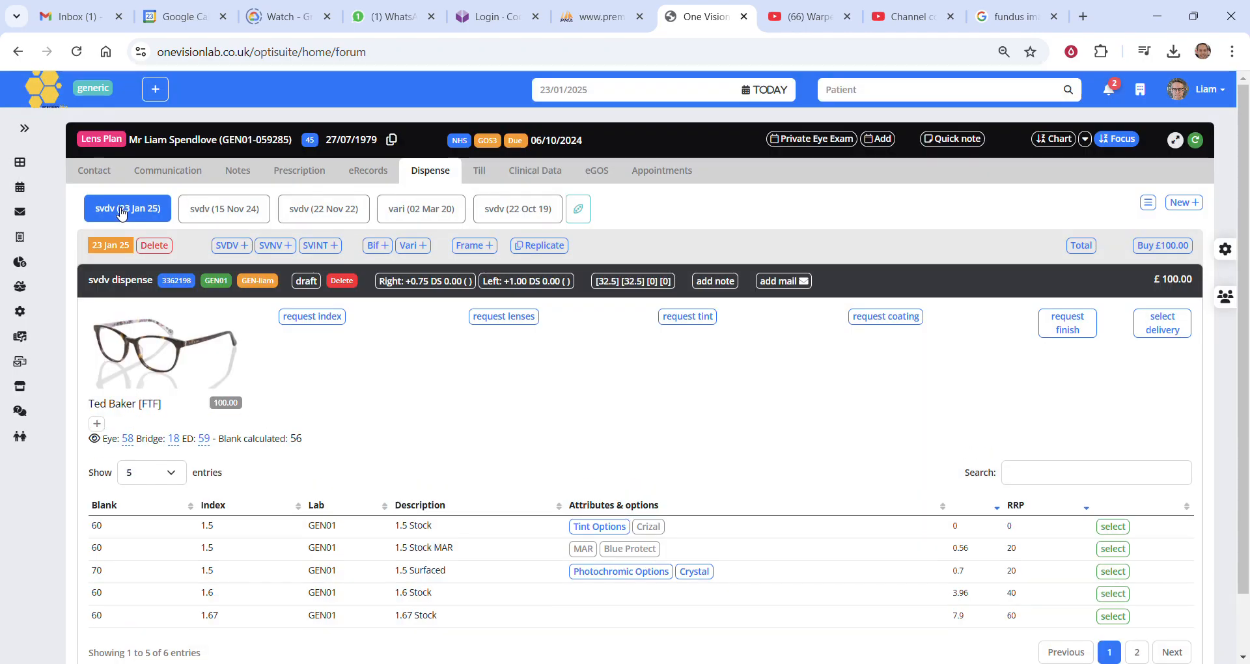
# Check the calculated blank size and filter the lens list for surfaced lenses with "sur".
pyautogui.doubleClick(296, 438)
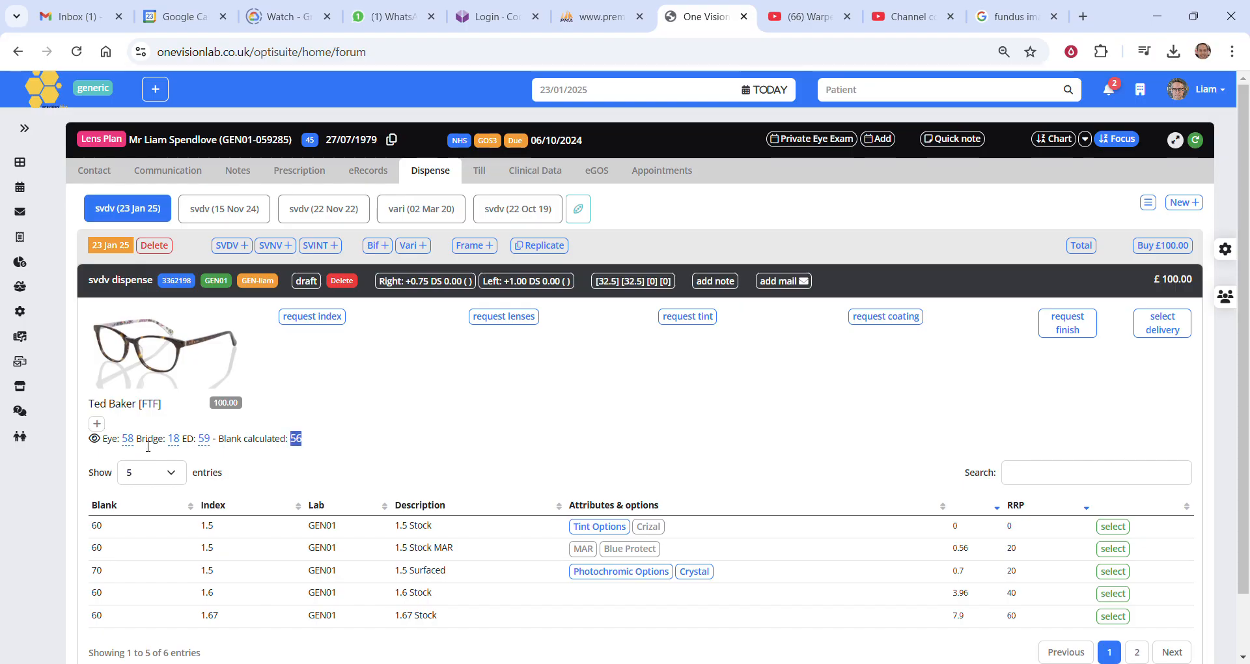
pyautogui.scroll(-1, 649, 441)
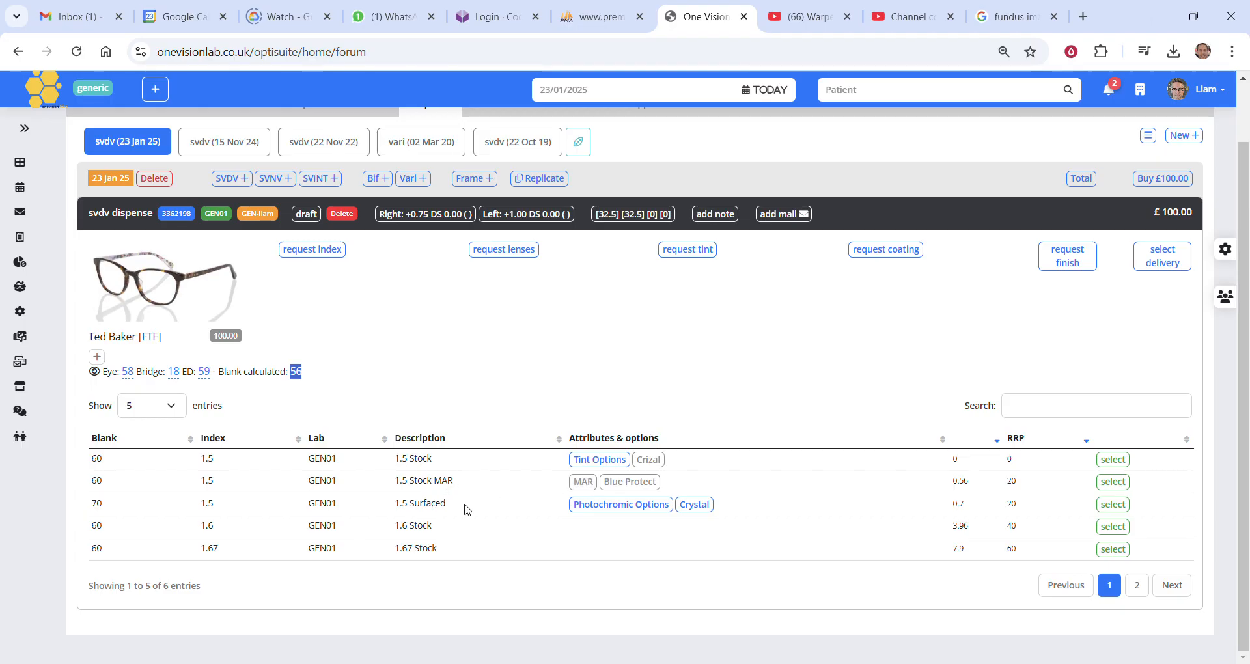
pyautogui.doubleClick(424, 505)
pyautogui.click(1039, 411)
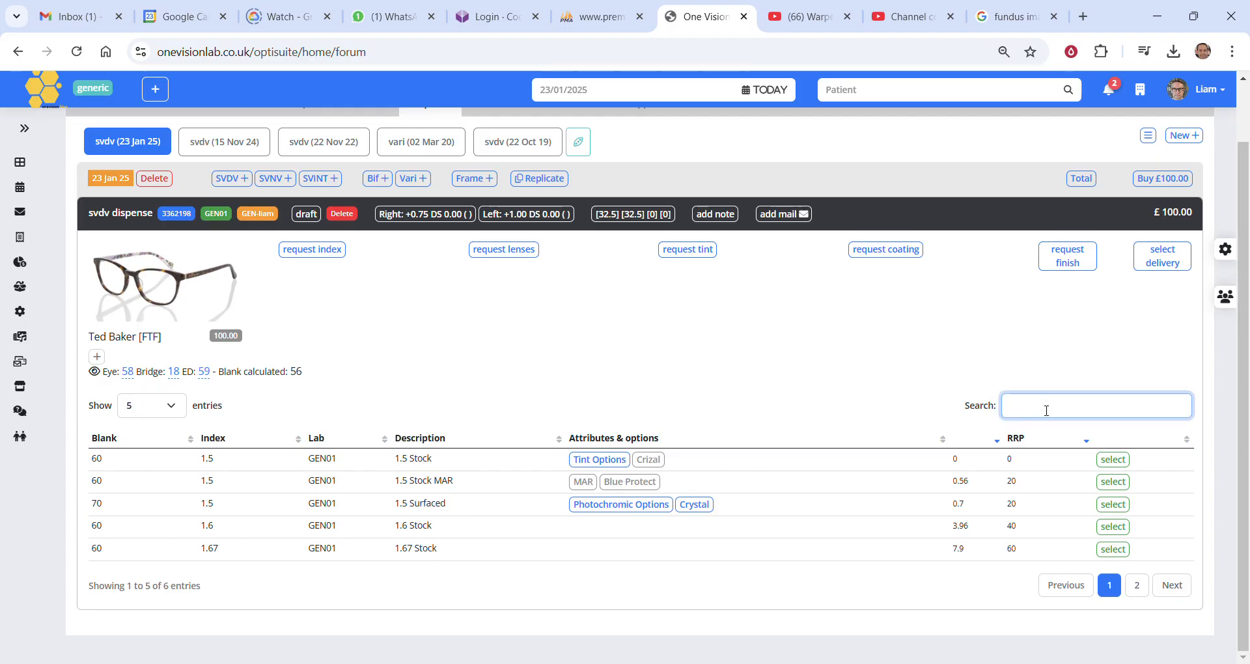
pyautogui.write('sur')
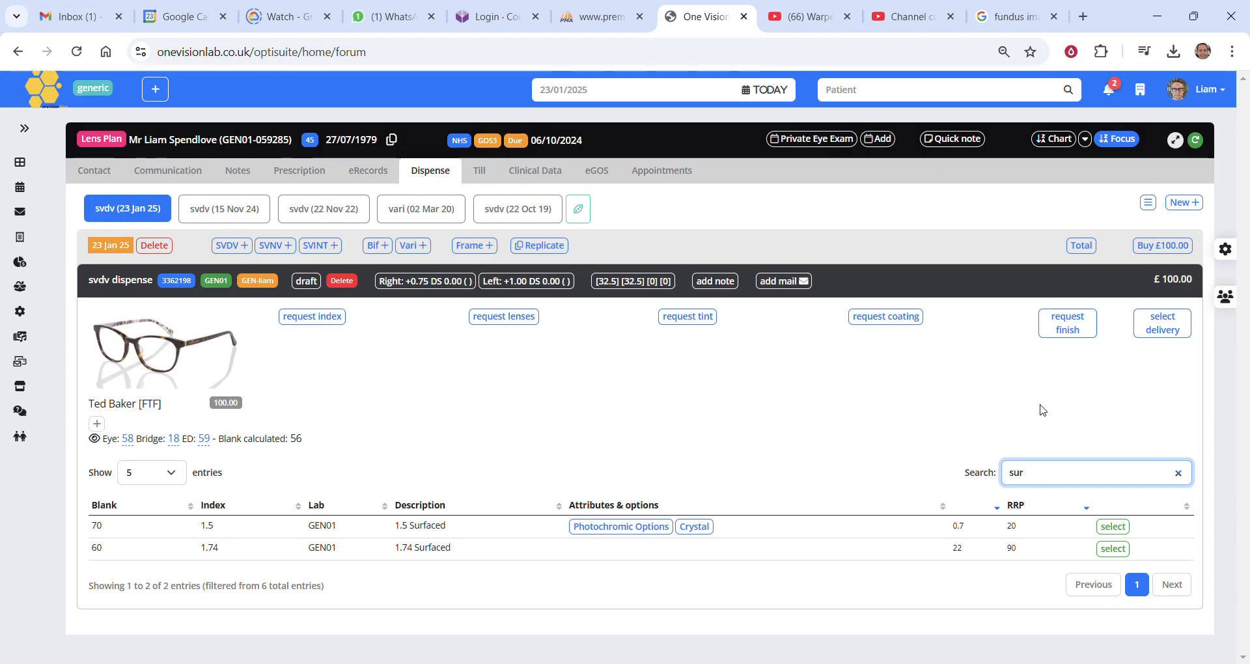
# Filter the lens list by "stock" instead, and clear the filter to list all lenses.
pyautogui.hotkey('ctrl', 'a')
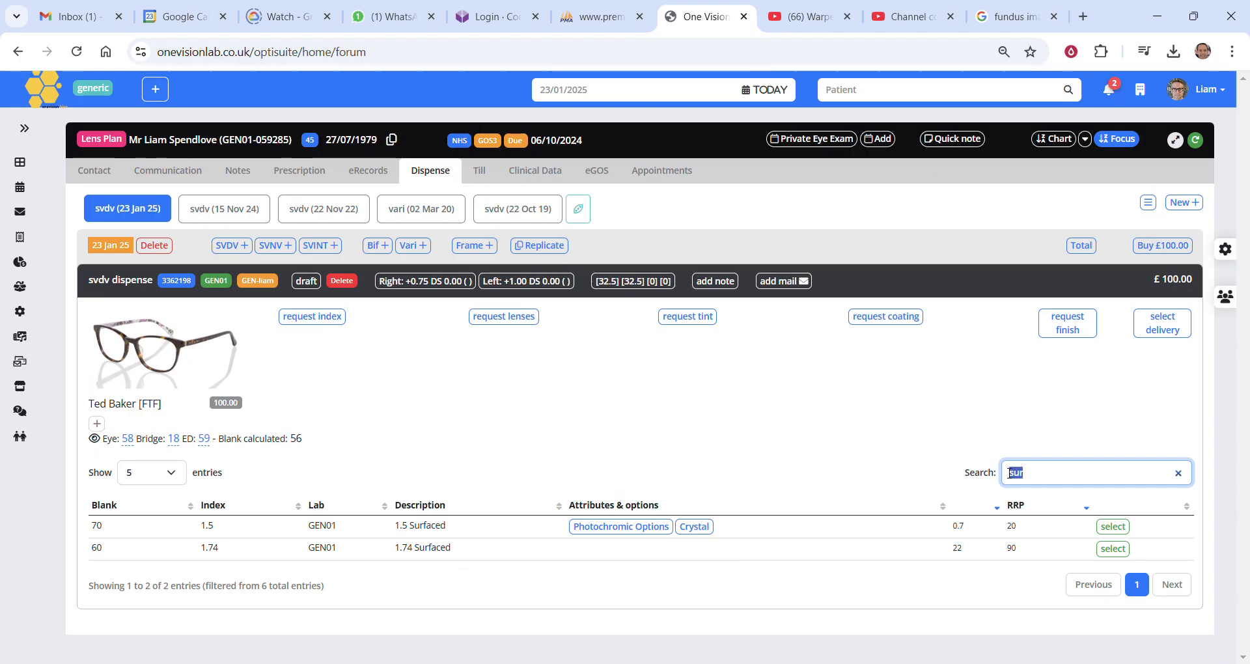
pyautogui.write('stoc')
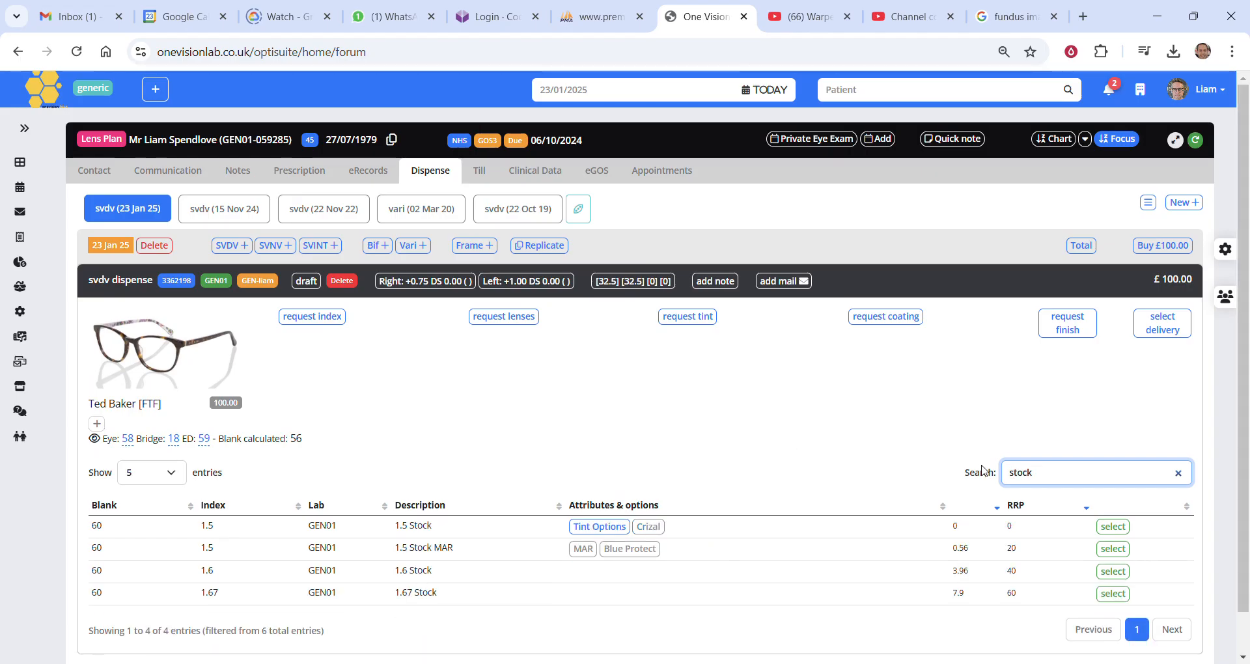
pyautogui.write('k')
pyautogui.hotkey('ctrl', 'a')
pyautogui.press('BackSpace')
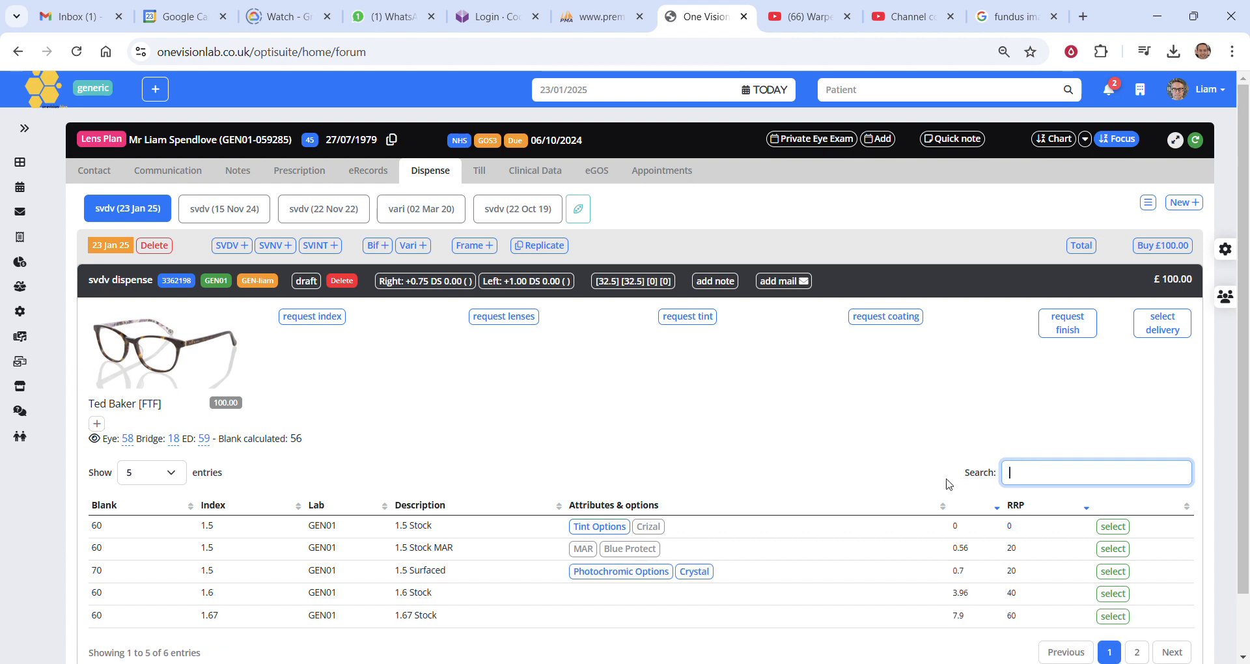
pyautogui.click(865, 476)
# Set the lens list to show 10 entries per page.
pyautogui.scroll(-1, 850, 473)
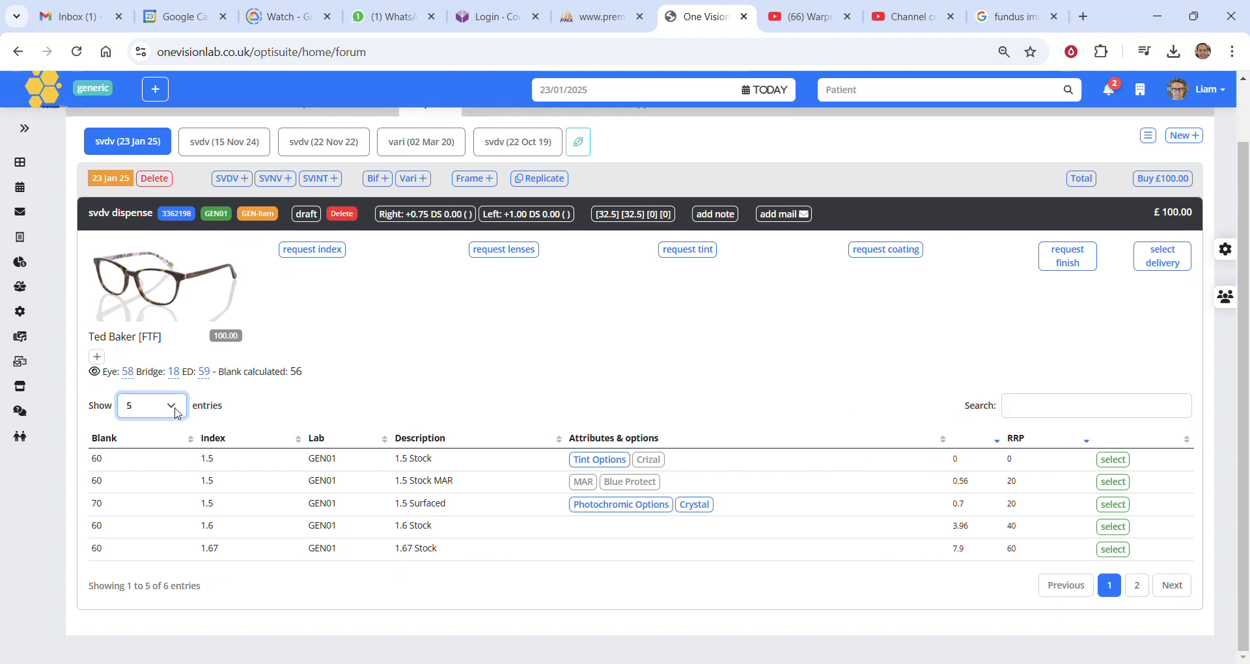
pyautogui.moveTo(145, 586); pyautogui.dragTo(200, 586)
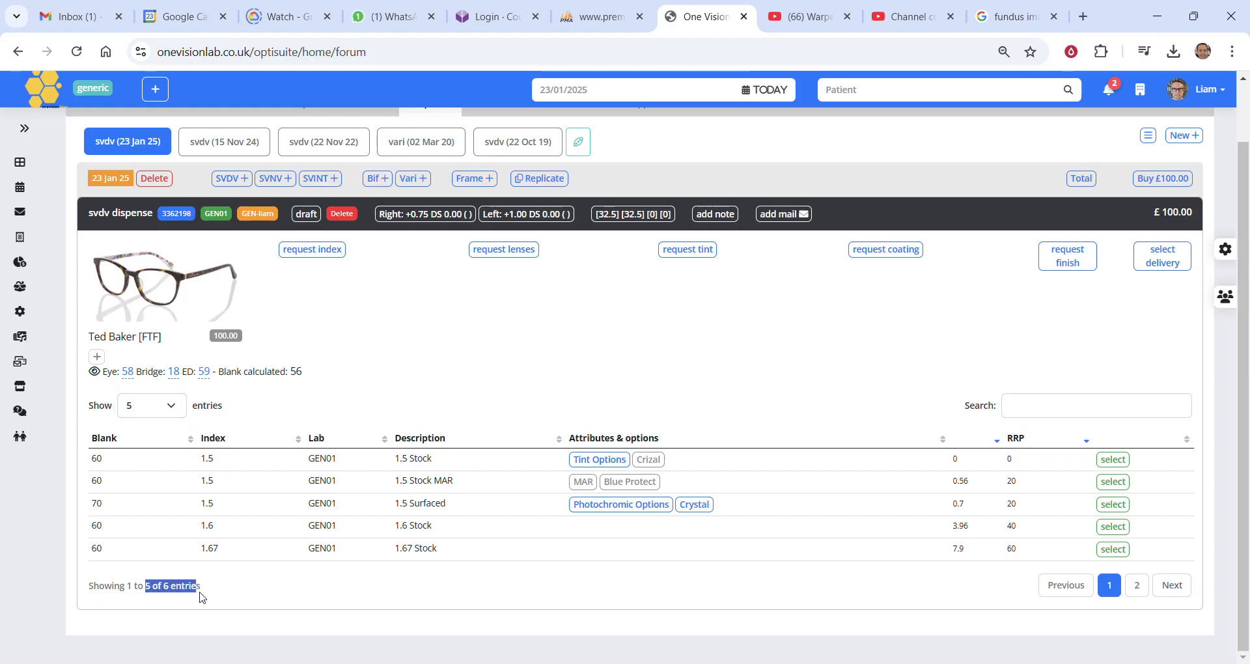
pyautogui.click(150, 457)
pyautogui.scroll(1, 328, 494)
pyautogui.click(386, 452)
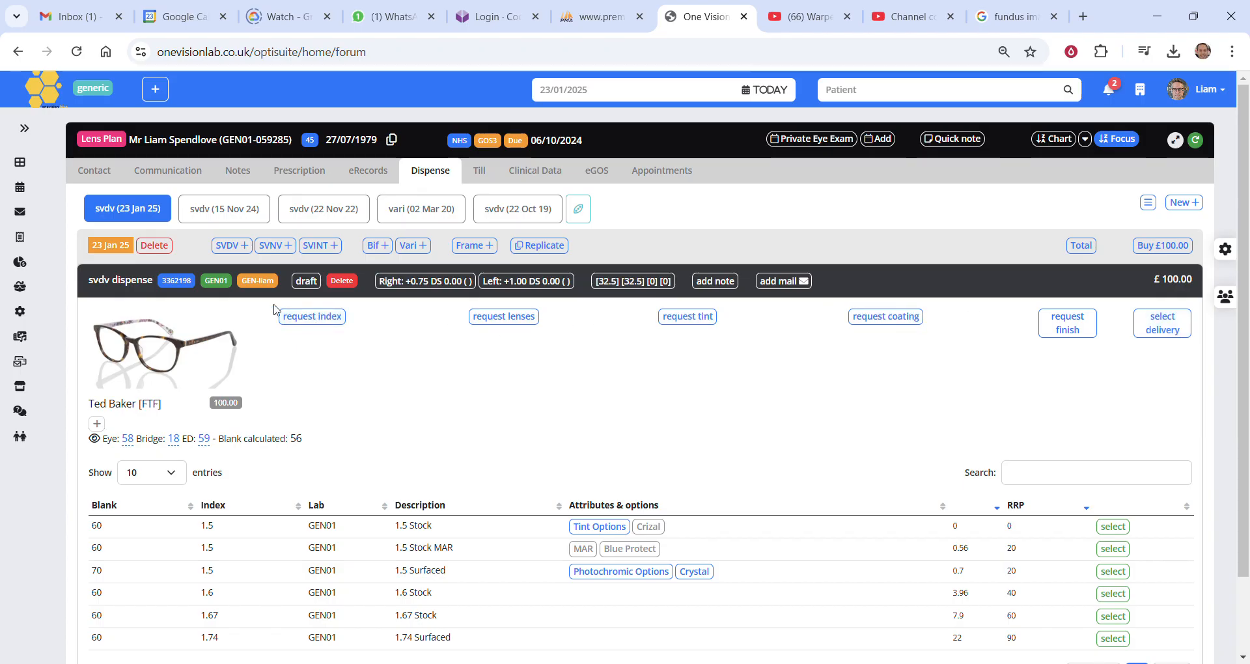
# Compare lens thickness and weight across the index options and choose Ultrathin & Light 1.74 index.
pyautogui.scroll(-2, 323, 464)
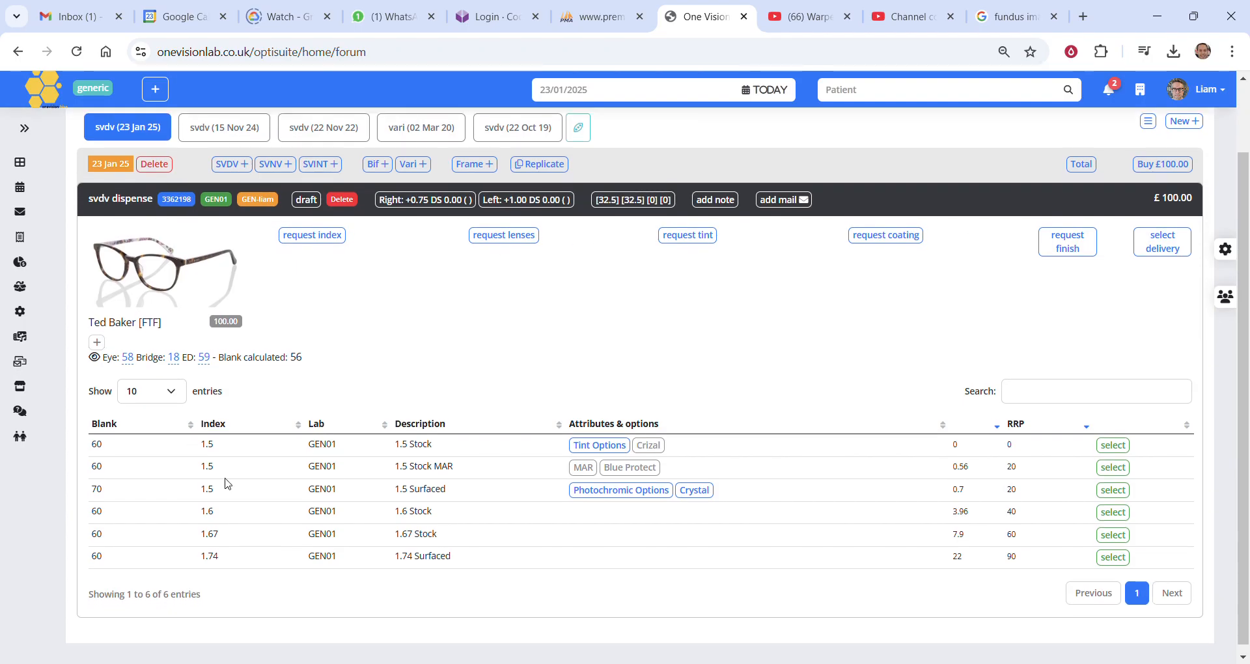
pyautogui.scroll(2, 326, 417)
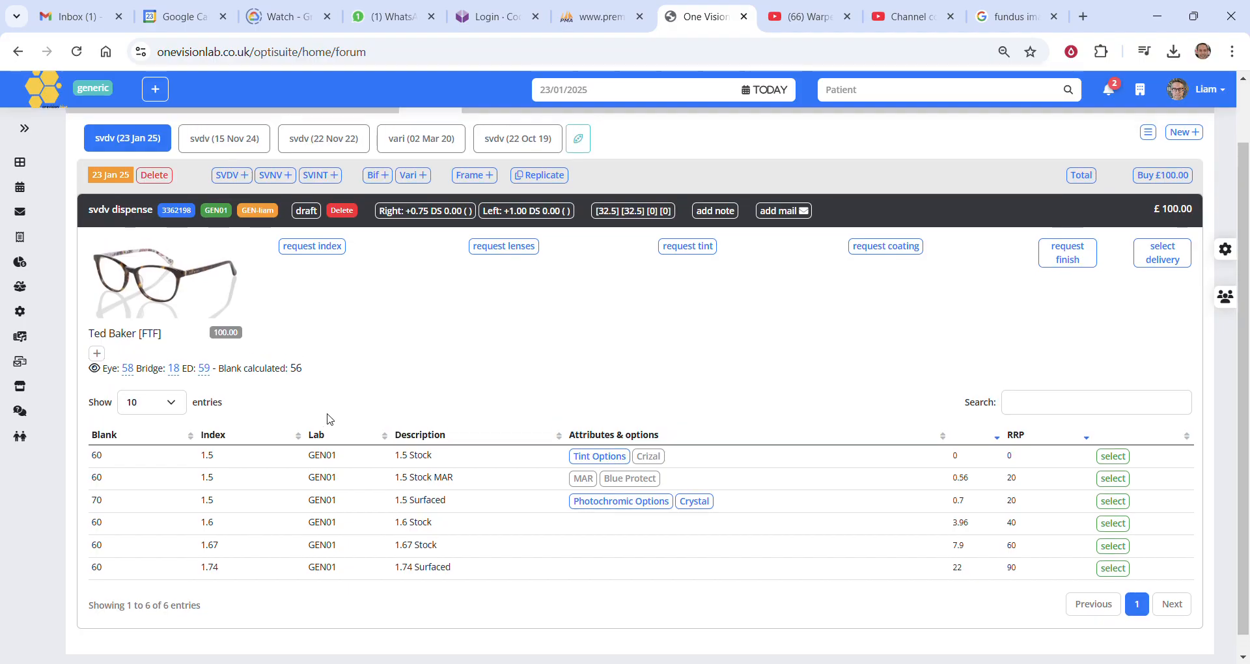
pyautogui.click(313, 325)
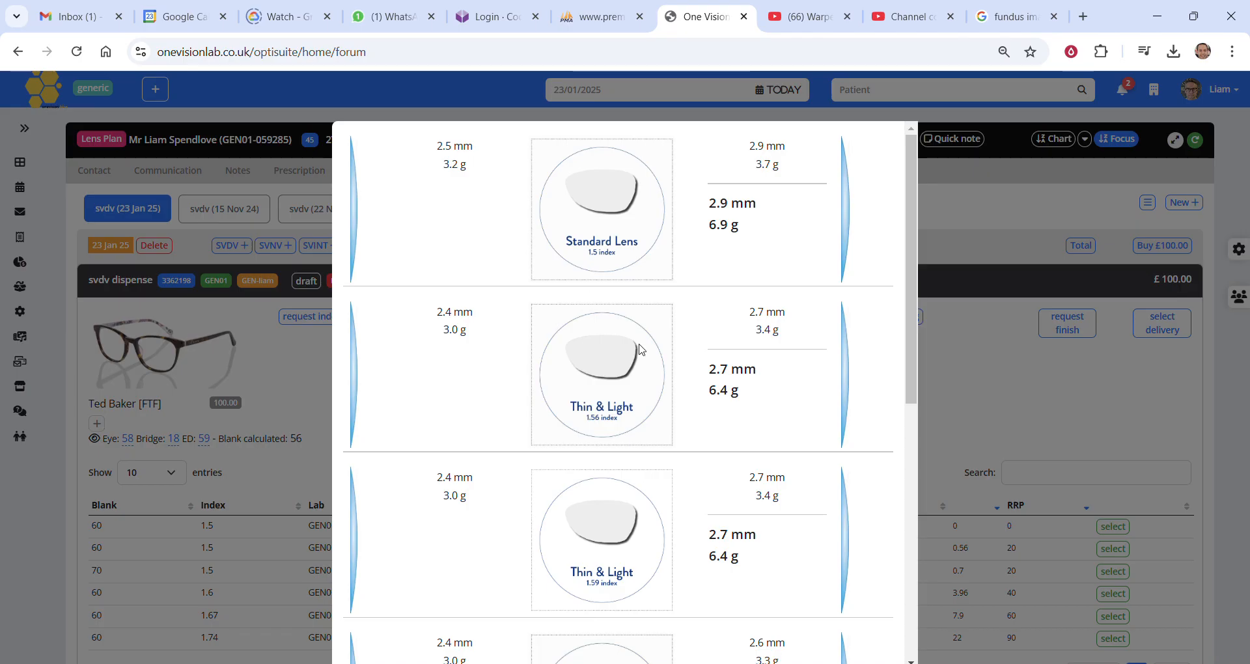
pyautogui.scroll(-8, 641, 350)
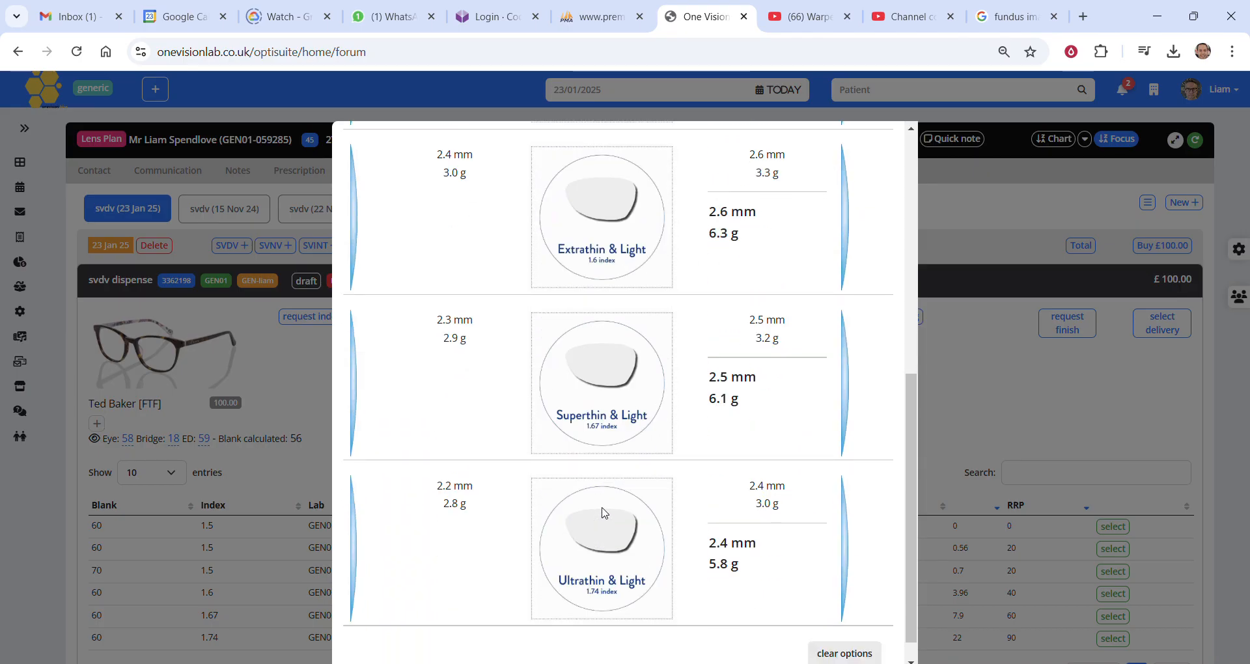
pyautogui.scroll(3, 605, 513)
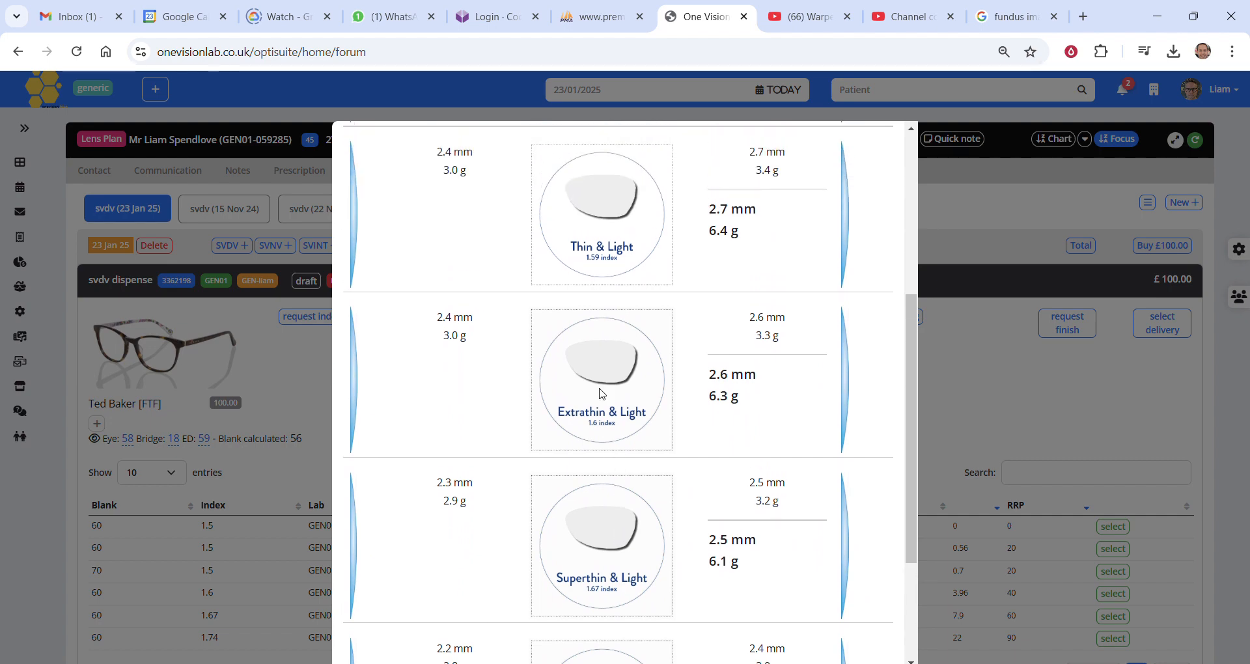
pyautogui.scroll(-3, 601, 393)
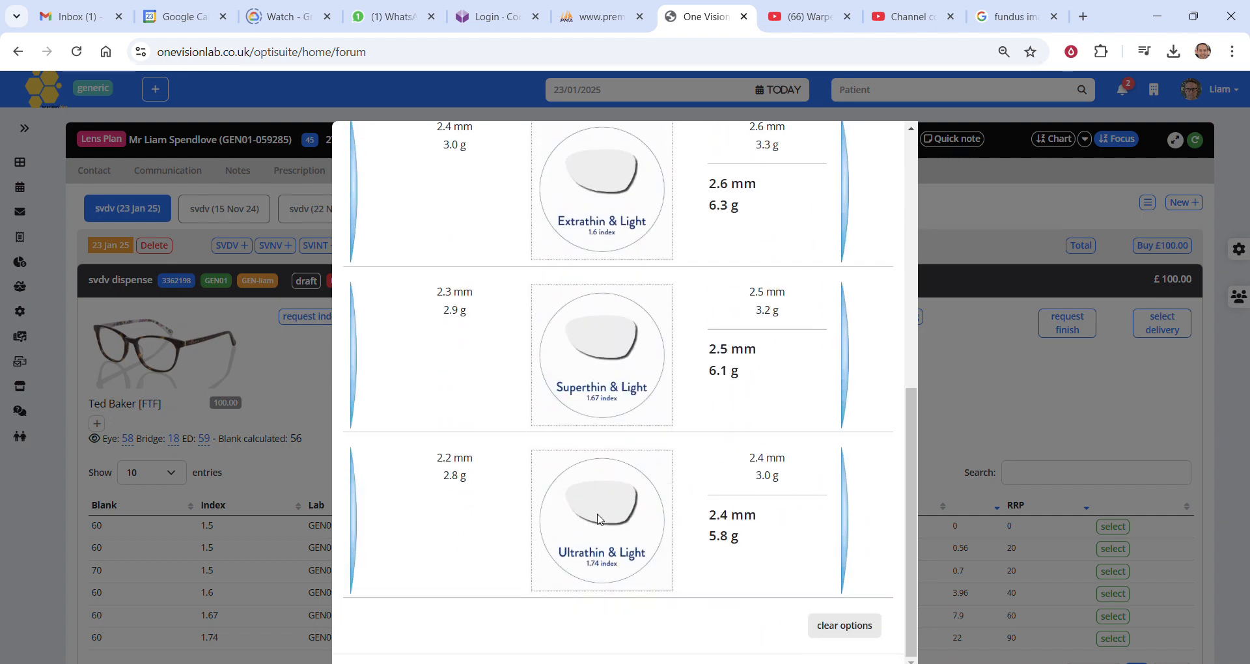
pyautogui.click(600, 519)
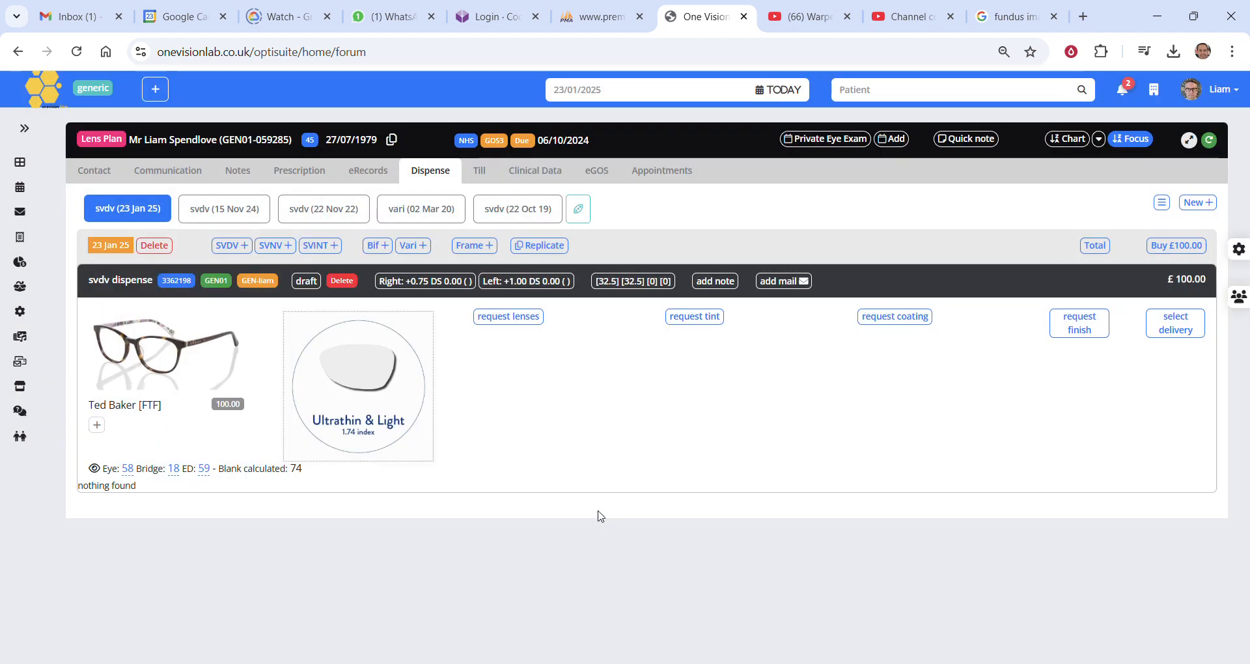
# Clear the Ultrathin & Light index from the dispense and reload the 23 Jan 25 dispense.
pyautogui.click(360, 383)
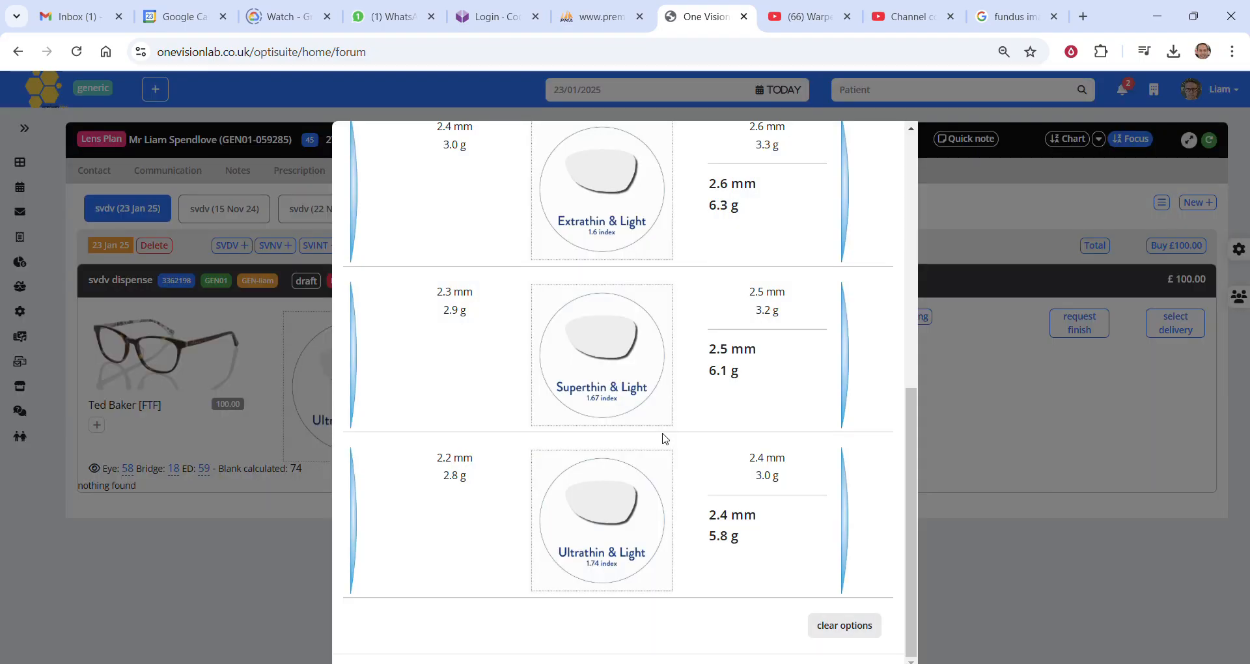
pyautogui.click(840, 623)
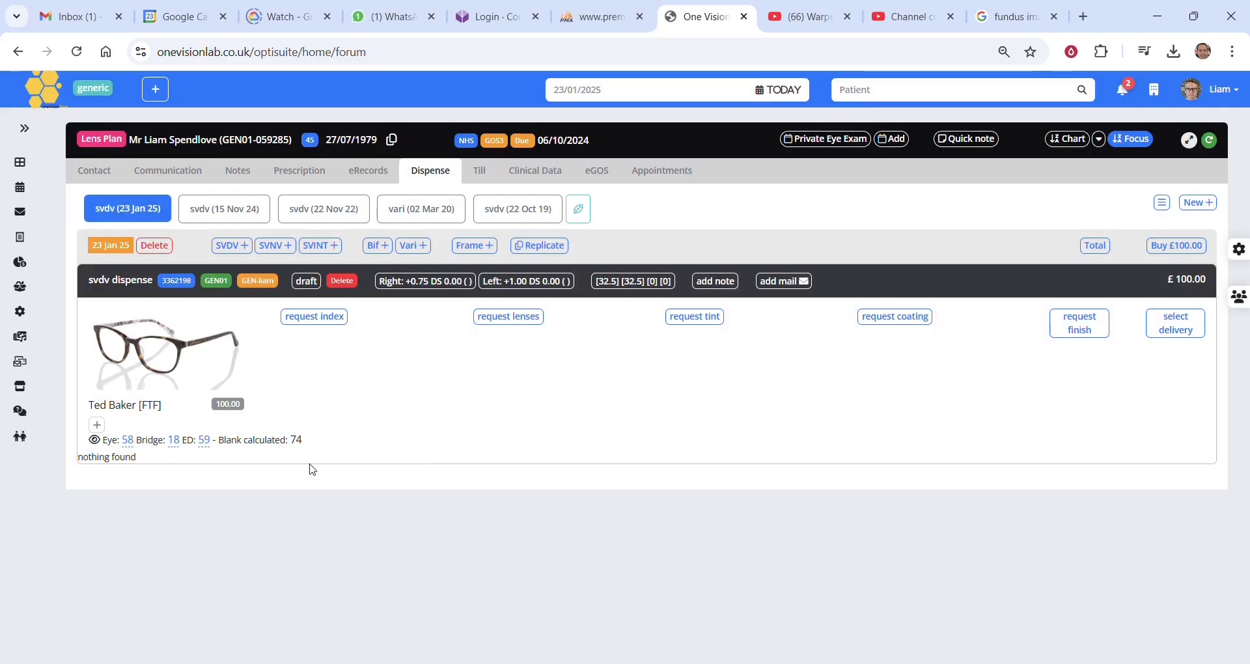
pyautogui.click(141, 213)
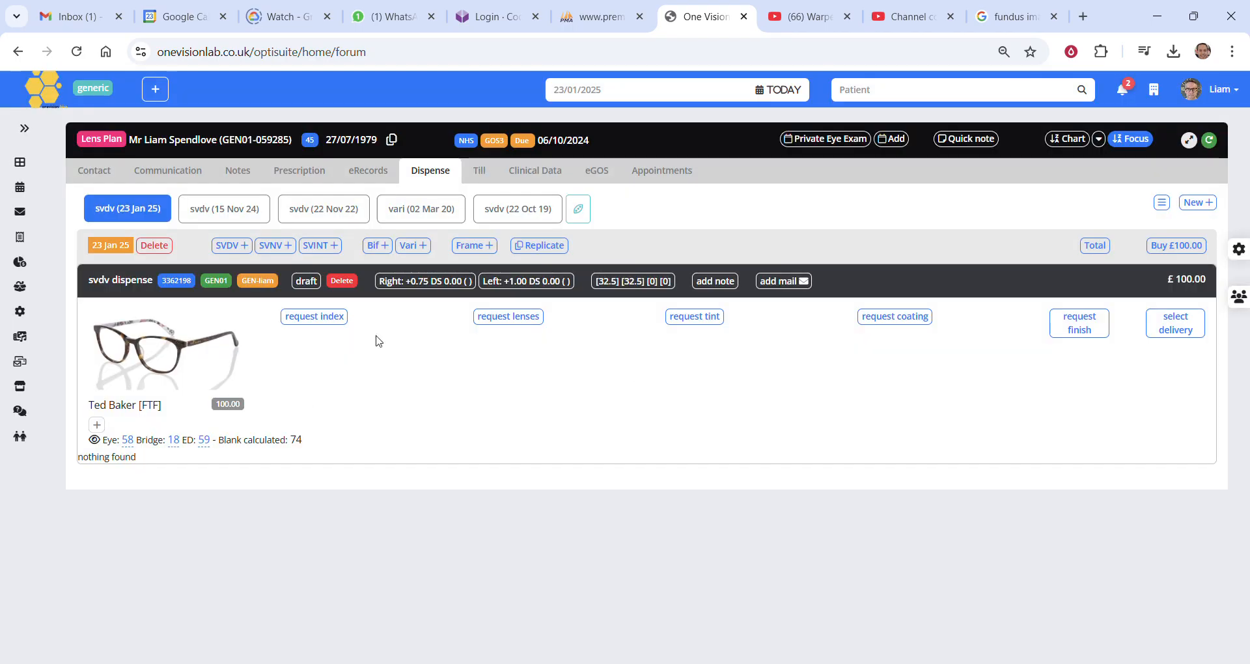
# Choose the Standard Lens 1.5 index for the dispense.
pyautogui.click(329, 326)
pyautogui.click(619, 227)
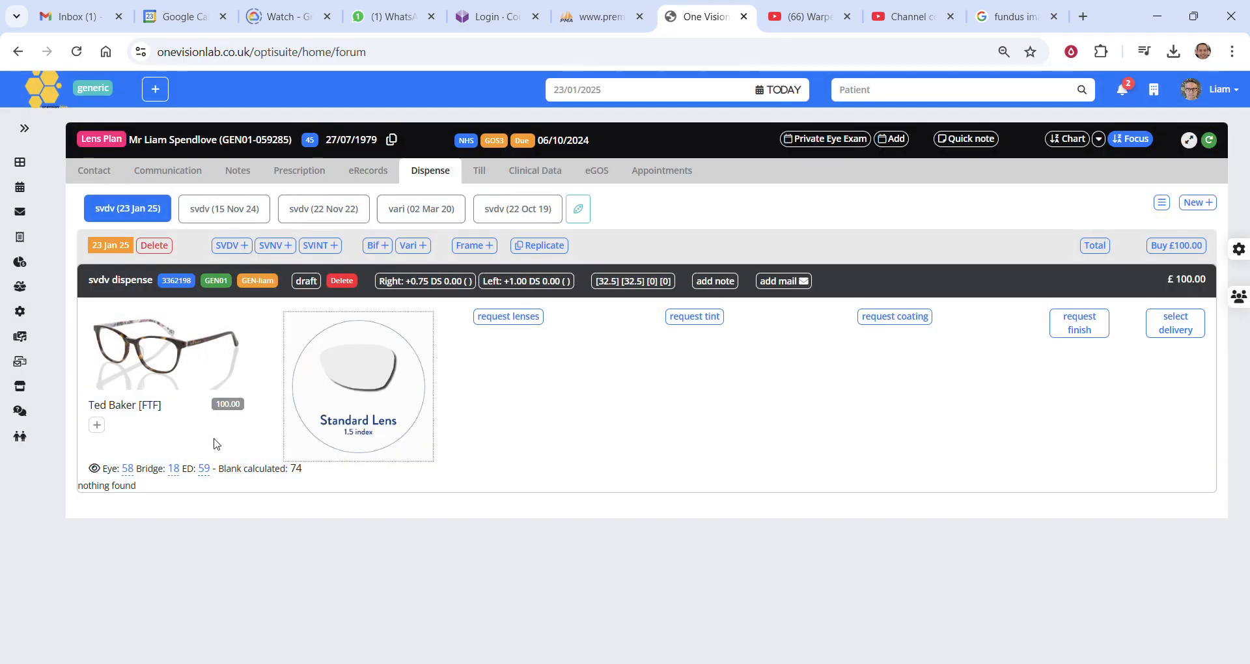
pyautogui.click(180, 351)
pyautogui.click(1099, 421)
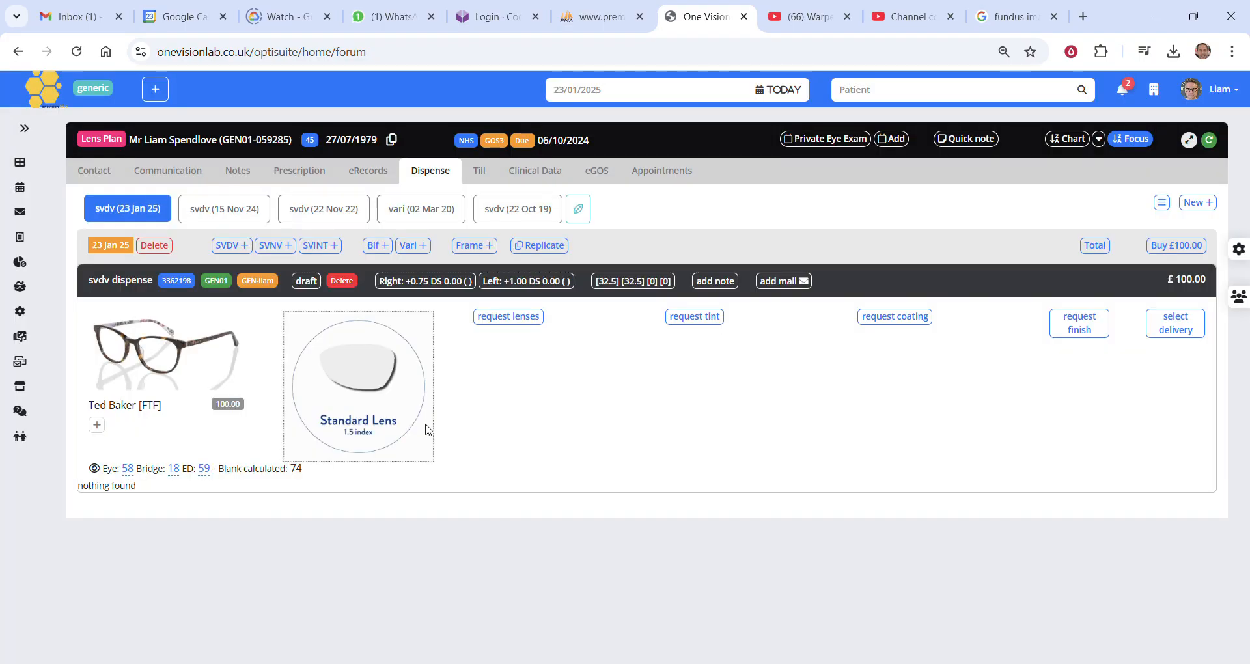
# Set the frame's eye size to 52 and the pupil distance to 66.
pyautogui.click(128, 468)
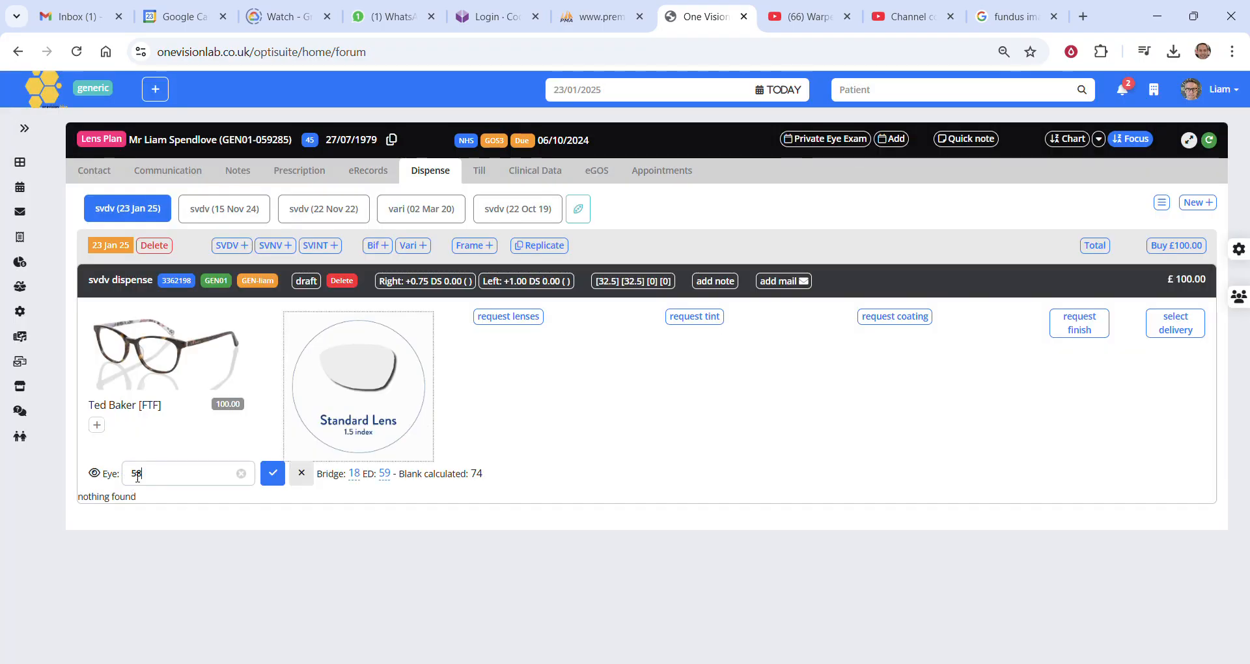
pyautogui.press('BackSpace')
pyautogui.press('BackSpace')
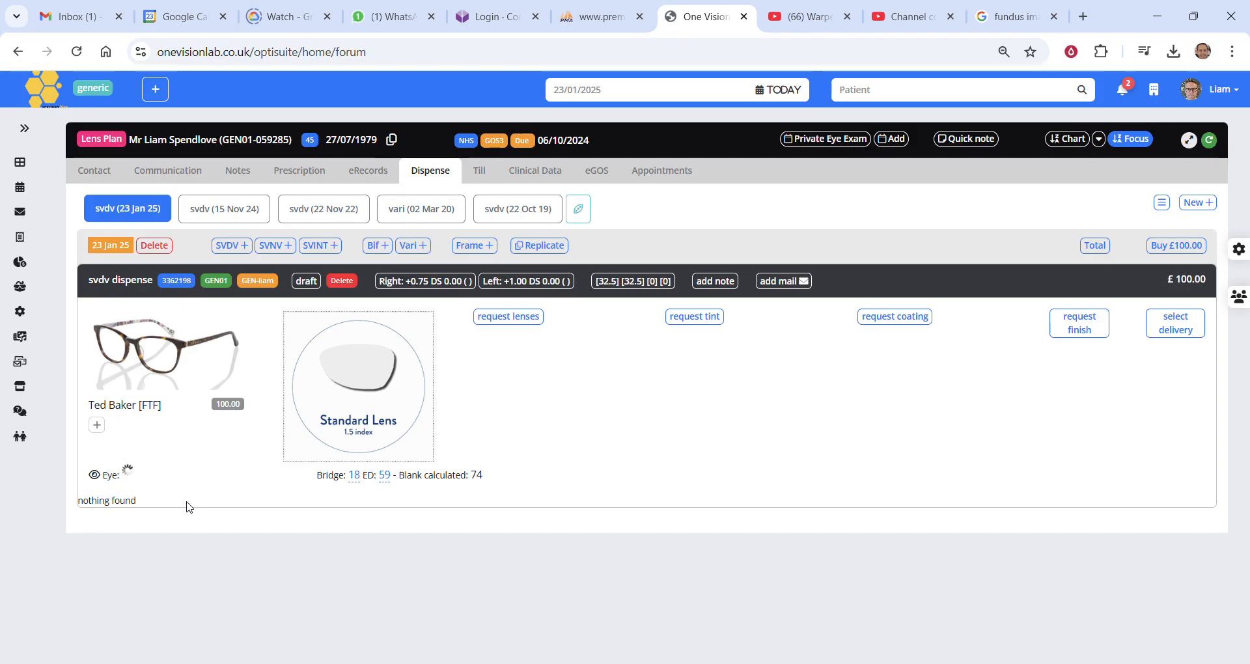
pyautogui.write('52')
pyautogui.press('Return')
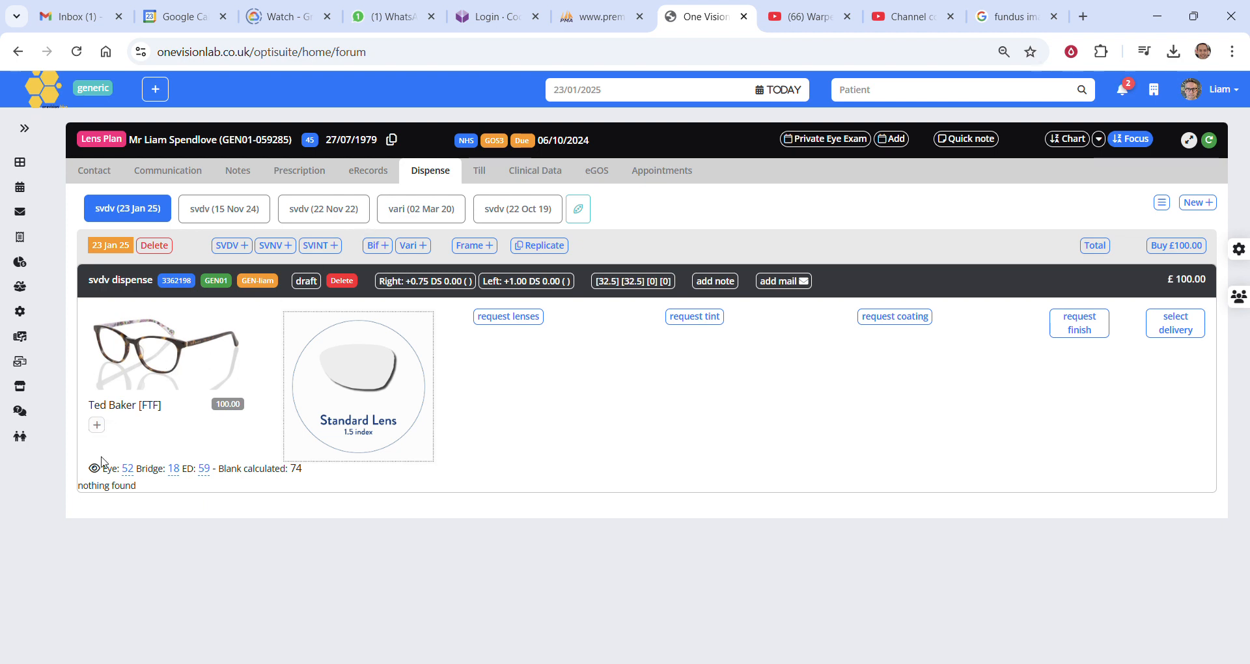
pyautogui.click(635, 290)
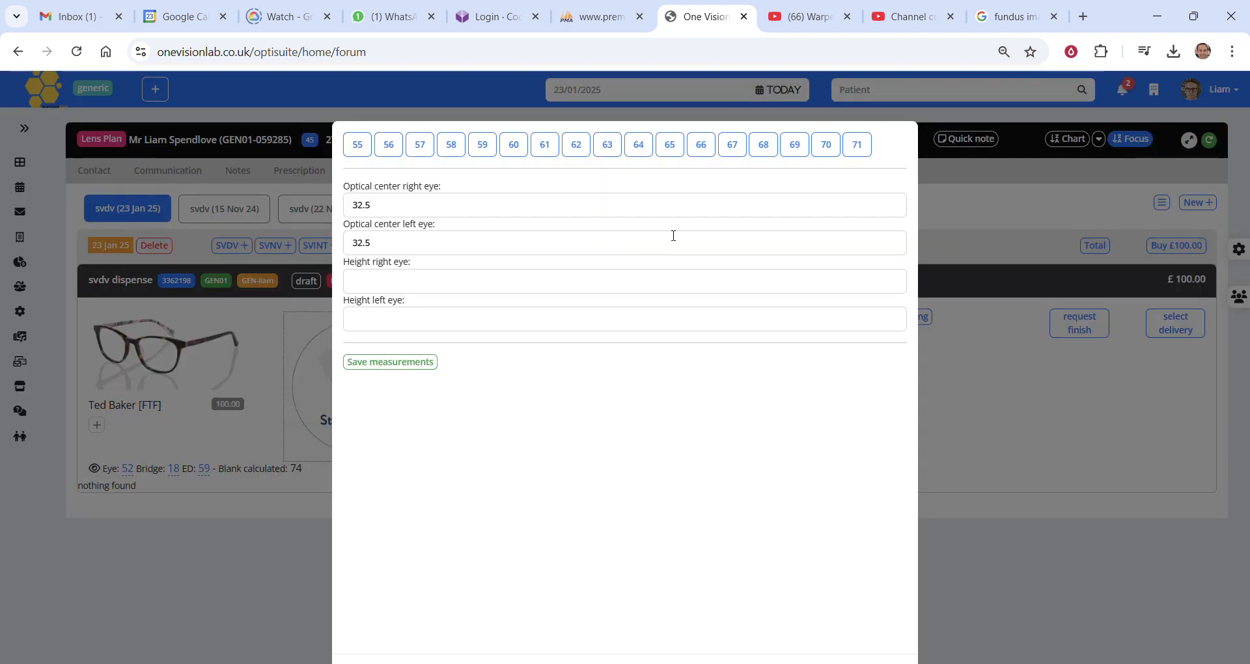
pyautogui.click(702, 148)
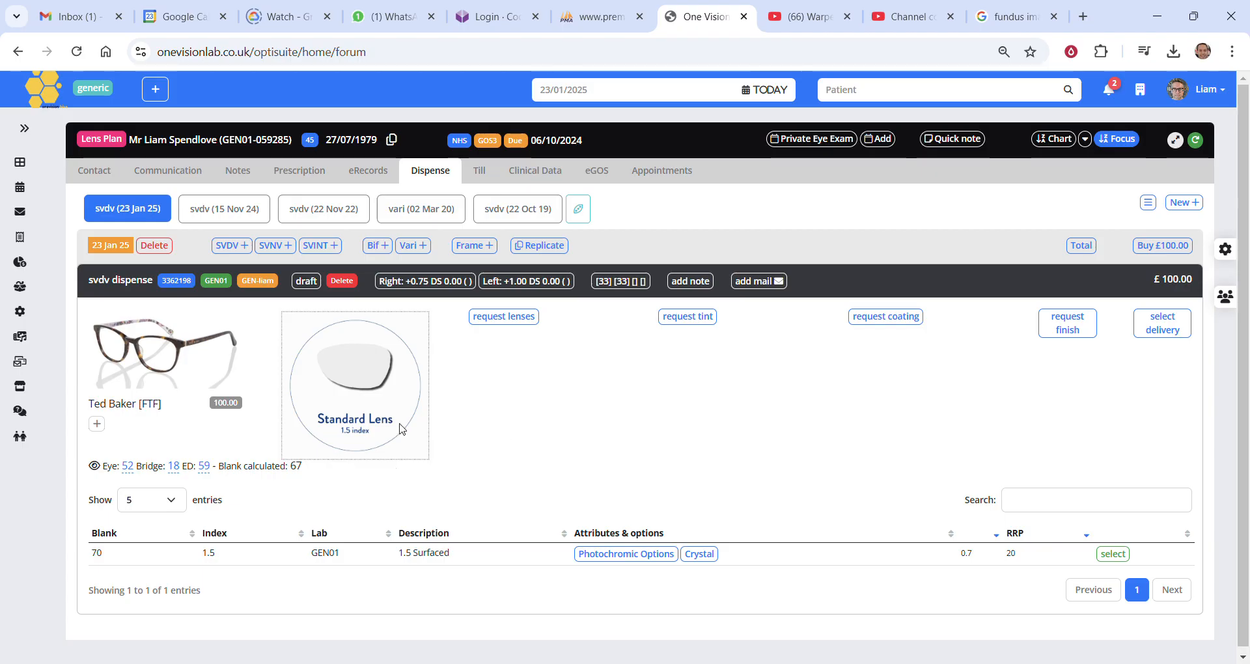
# Choose the Standard Lens 1.5 index again and select the 1.5 Surfaced lens with the 70 blank.
pyautogui.click(361, 381)
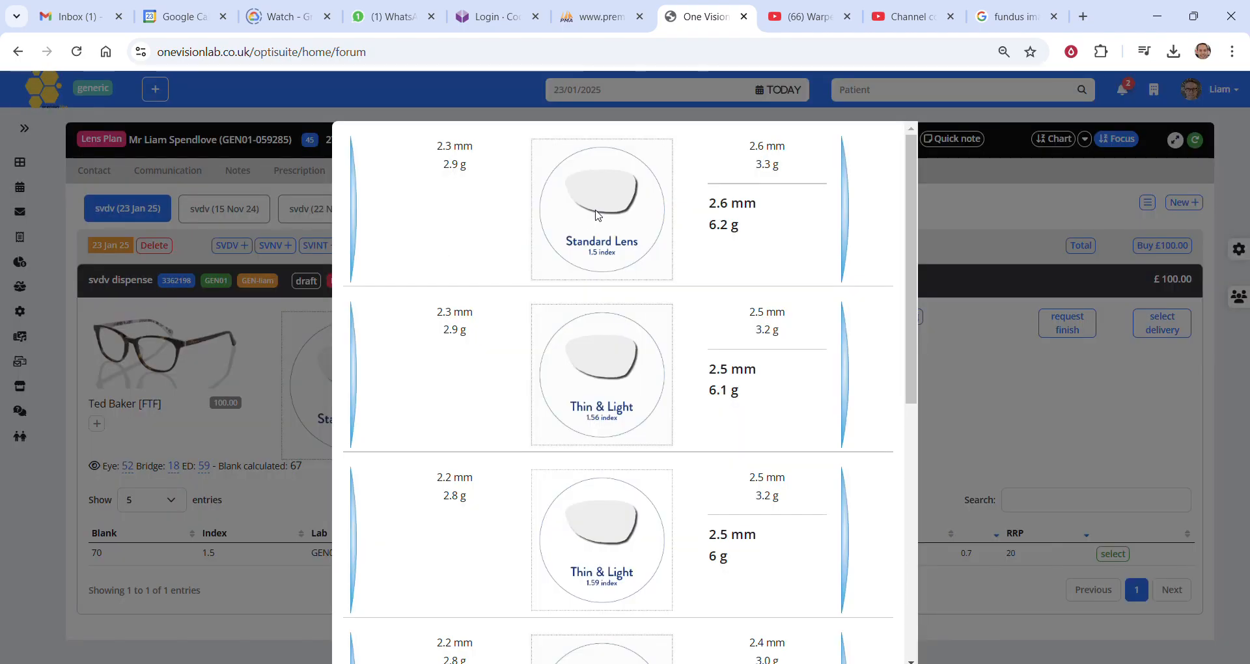
pyautogui.click(595, 213)
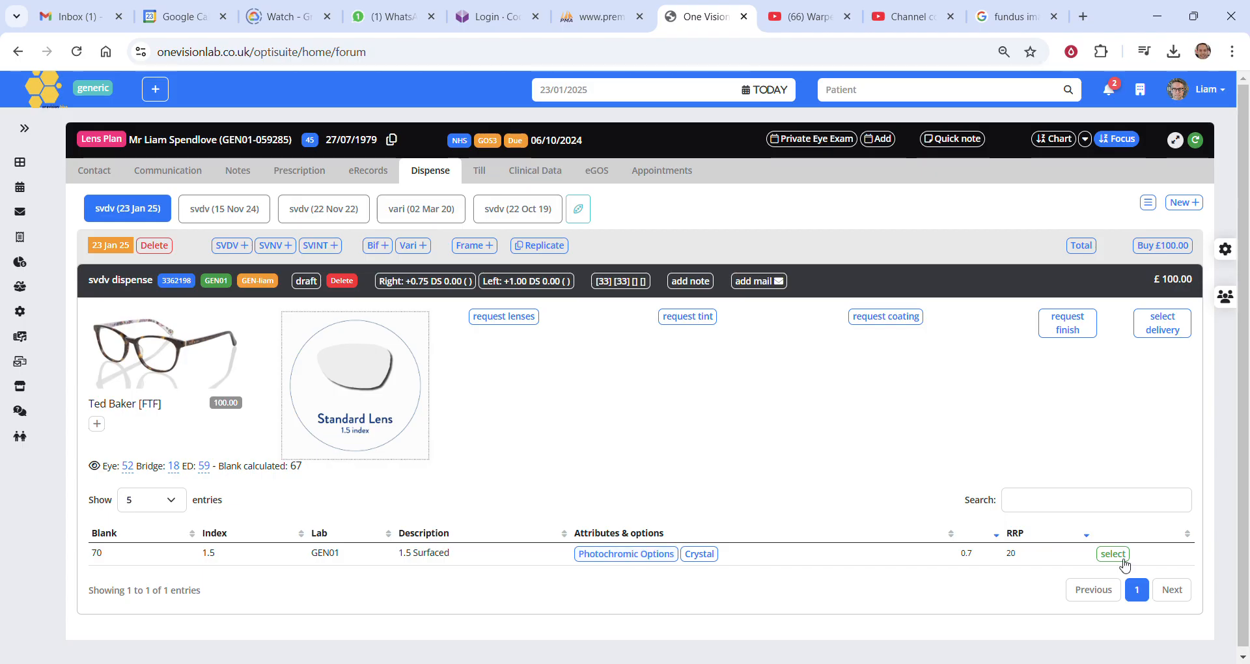
pyautogui.click(1120, 559)
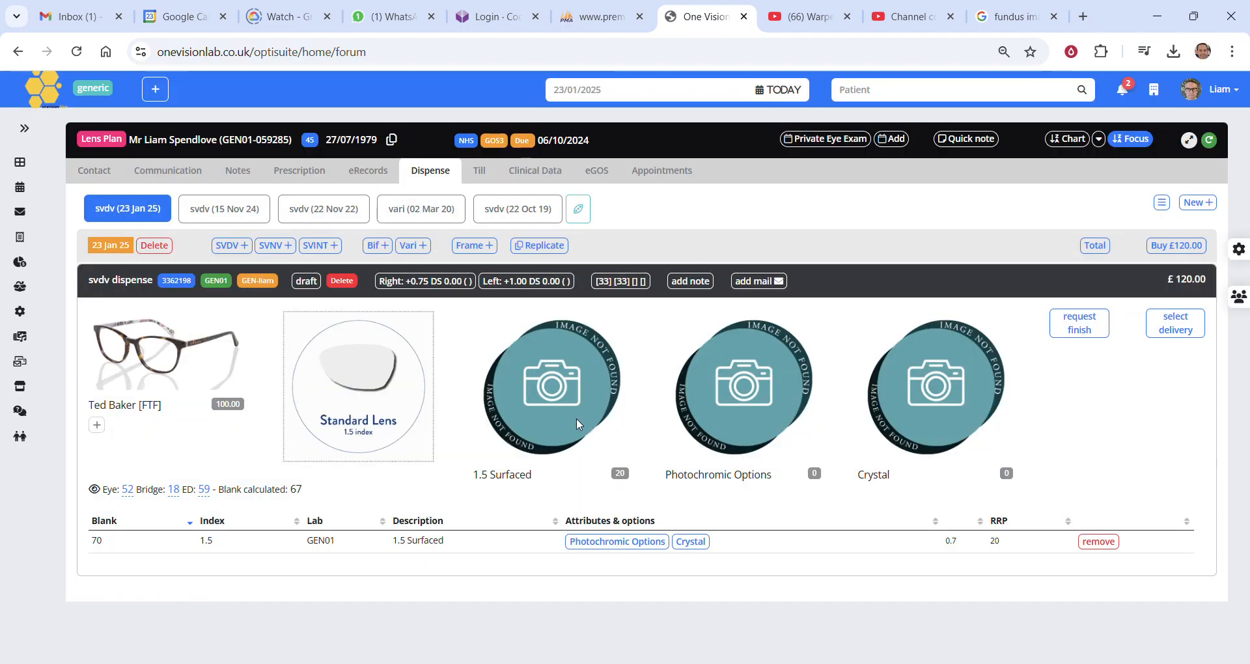
# Examine the coating and tint options available for the selected 1.5 Surfaced lens.
pyautogui.moveTo(473, 479); pyautogui.dragTo(547, 480)
pyautogui.click(975, 435)
pyautogui.click(950, 406)
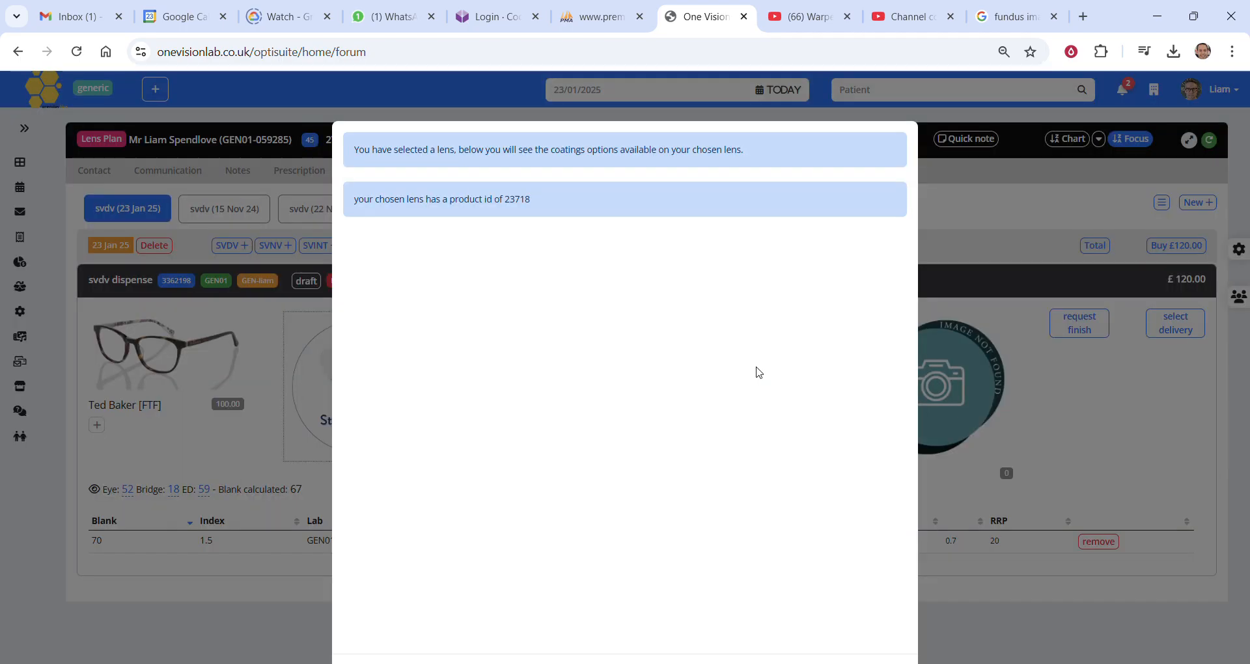
pyautogui.click(1048, 412)
pyautogui.click(769, 397)
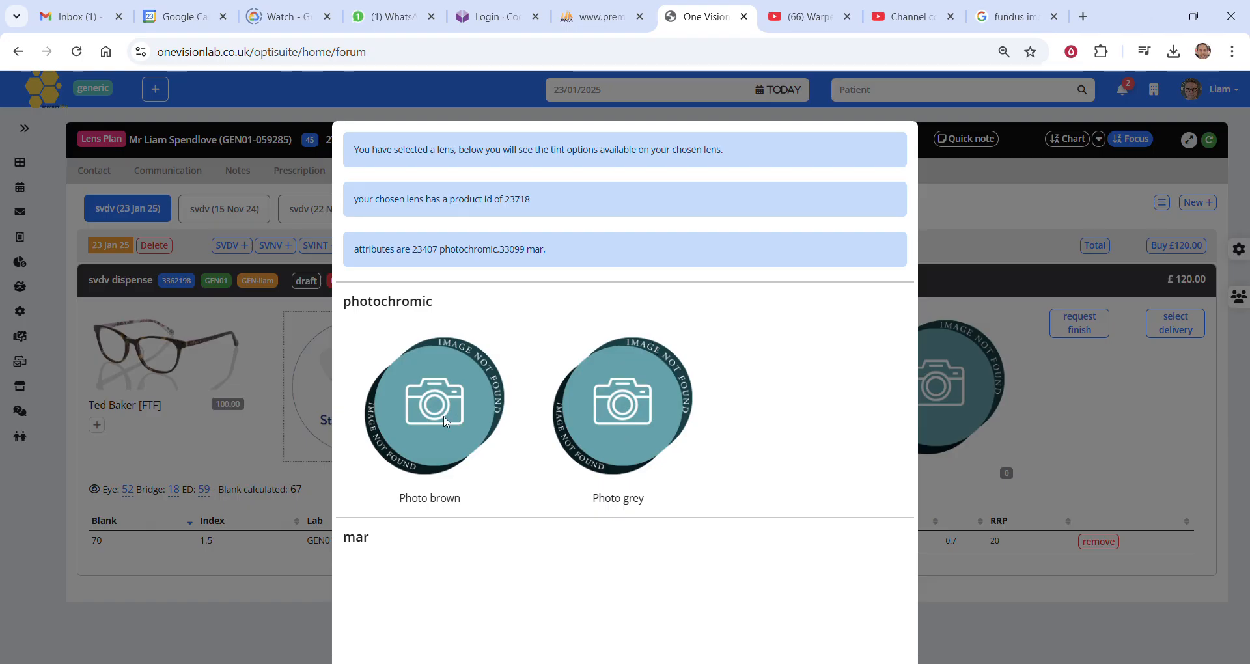
pyautogui.click(1005, 476)
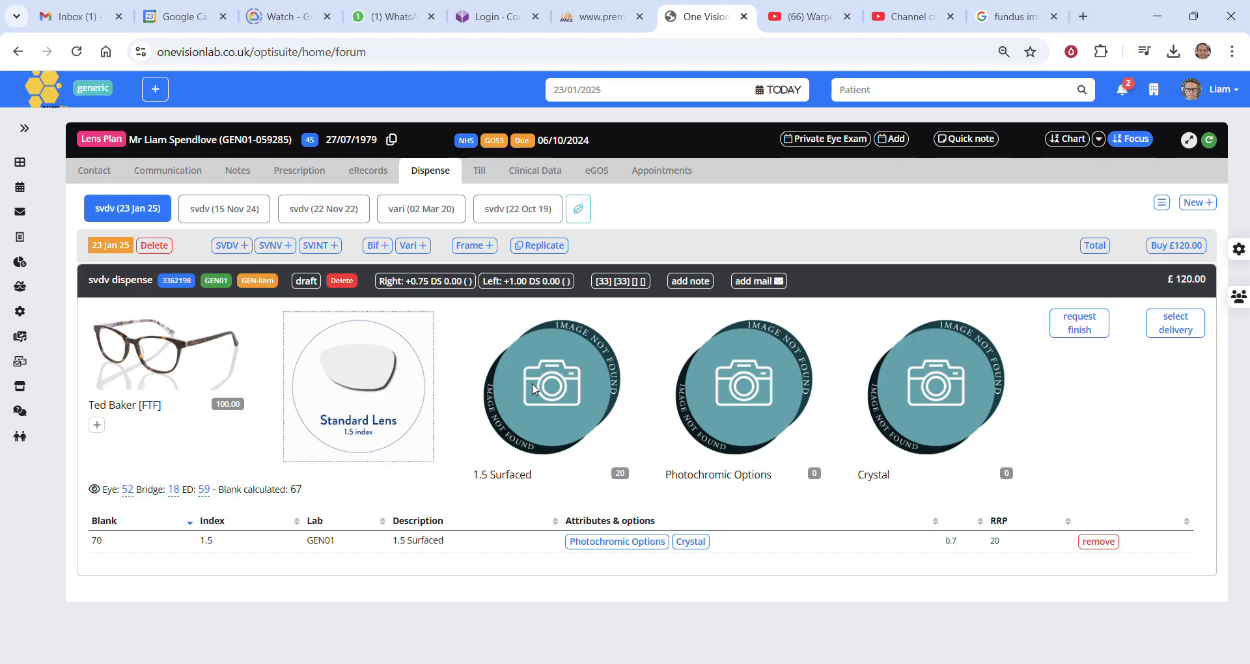
# Choose the Photo grey photochromic tint and clear the finish options.
pyautogui.click(760, 396)
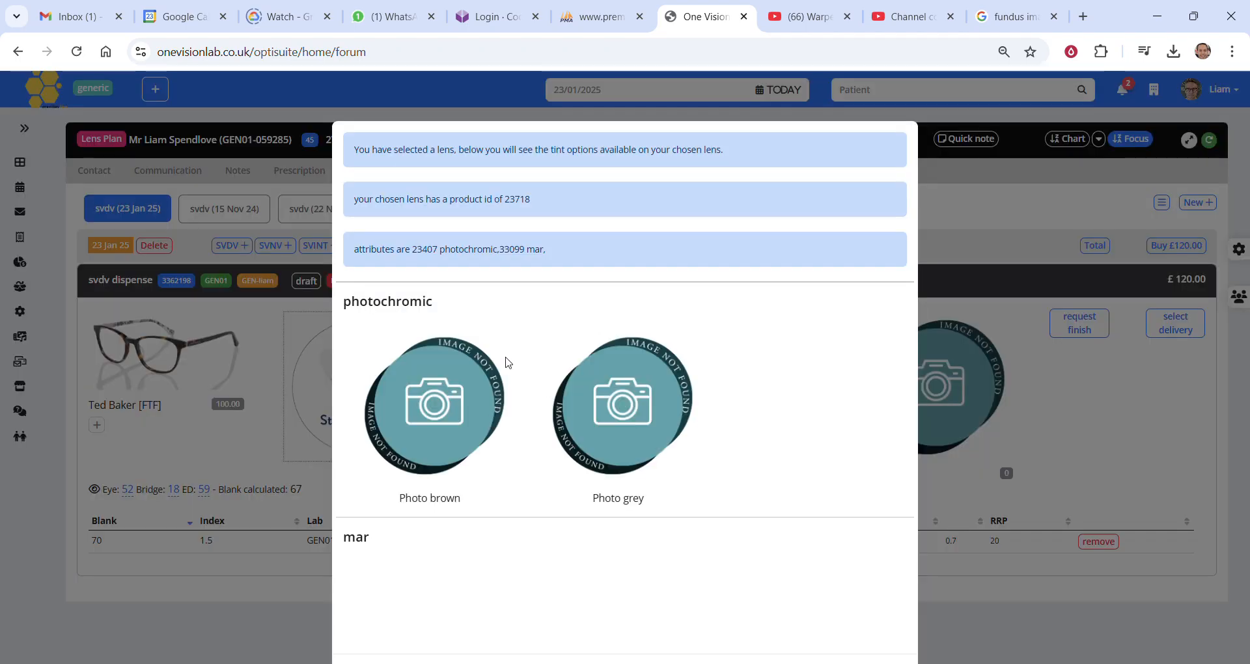
pyautogui.click(630, 411)
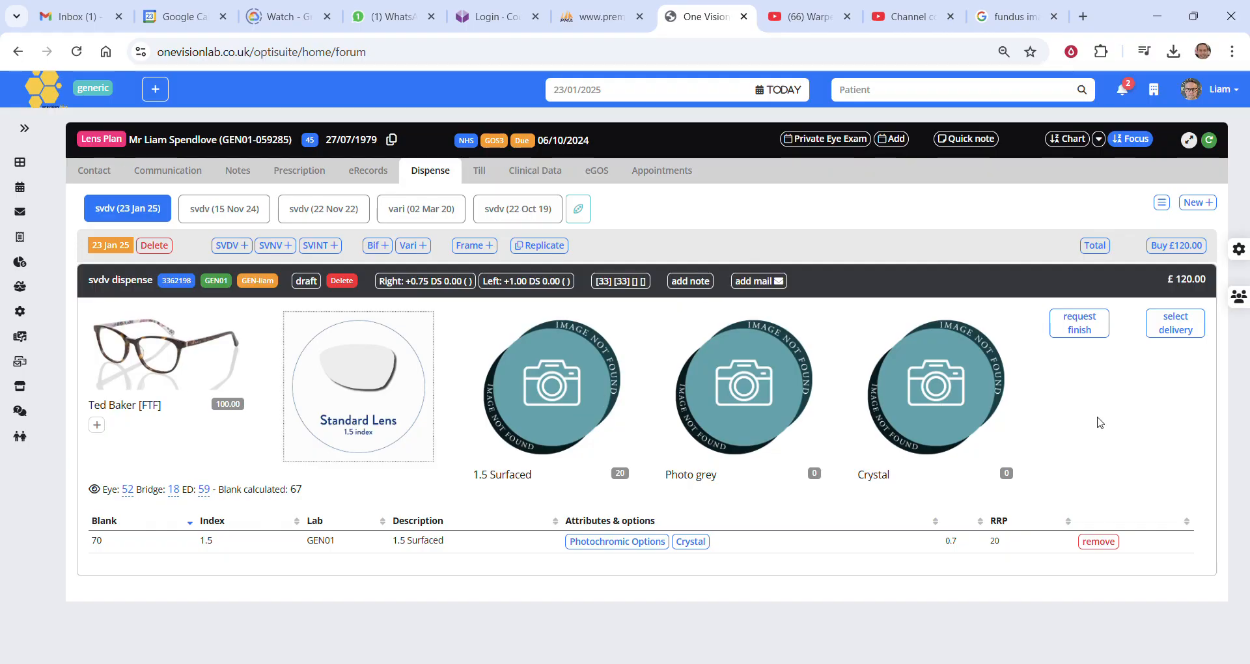
pyautogui.click(1088, 330)
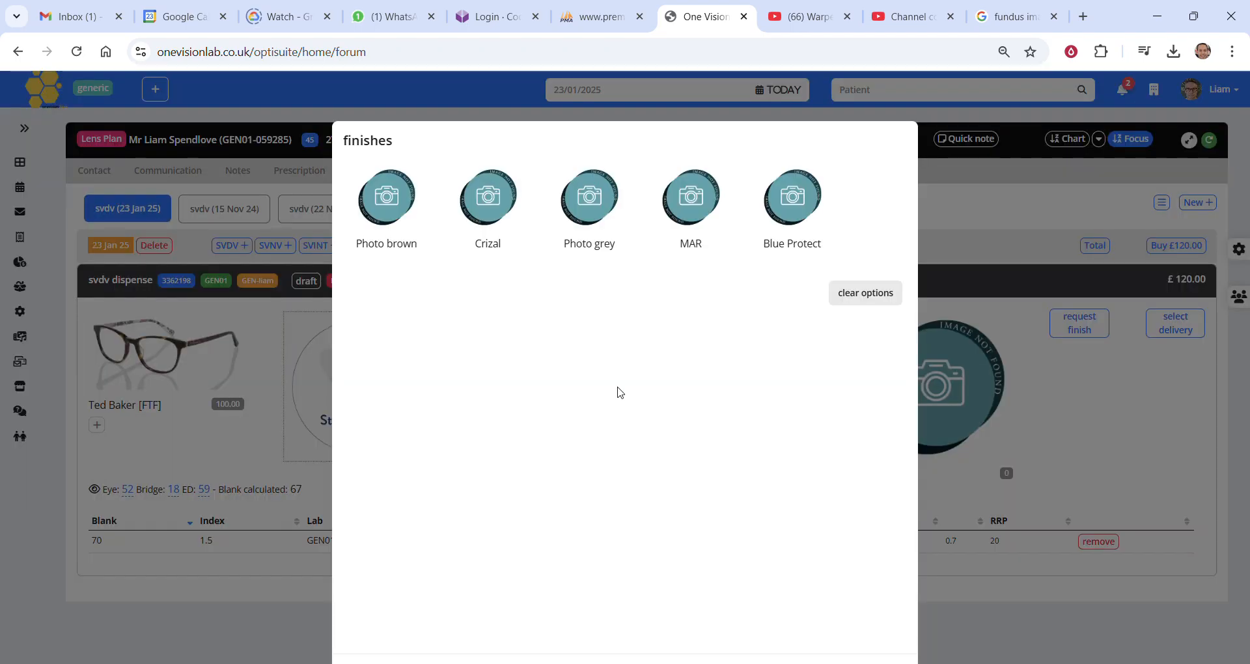
pyautogui.click(866, 297)
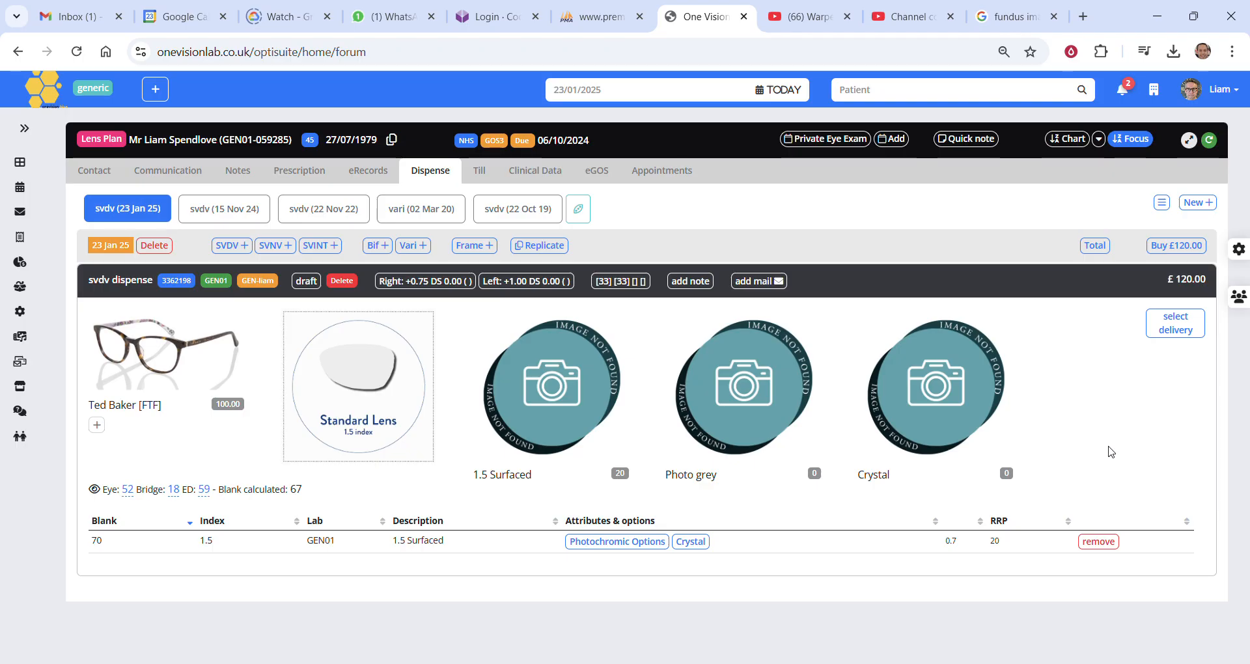
# Choose Collect in store as the delivery method.
pyautogui.click(1176, 329)
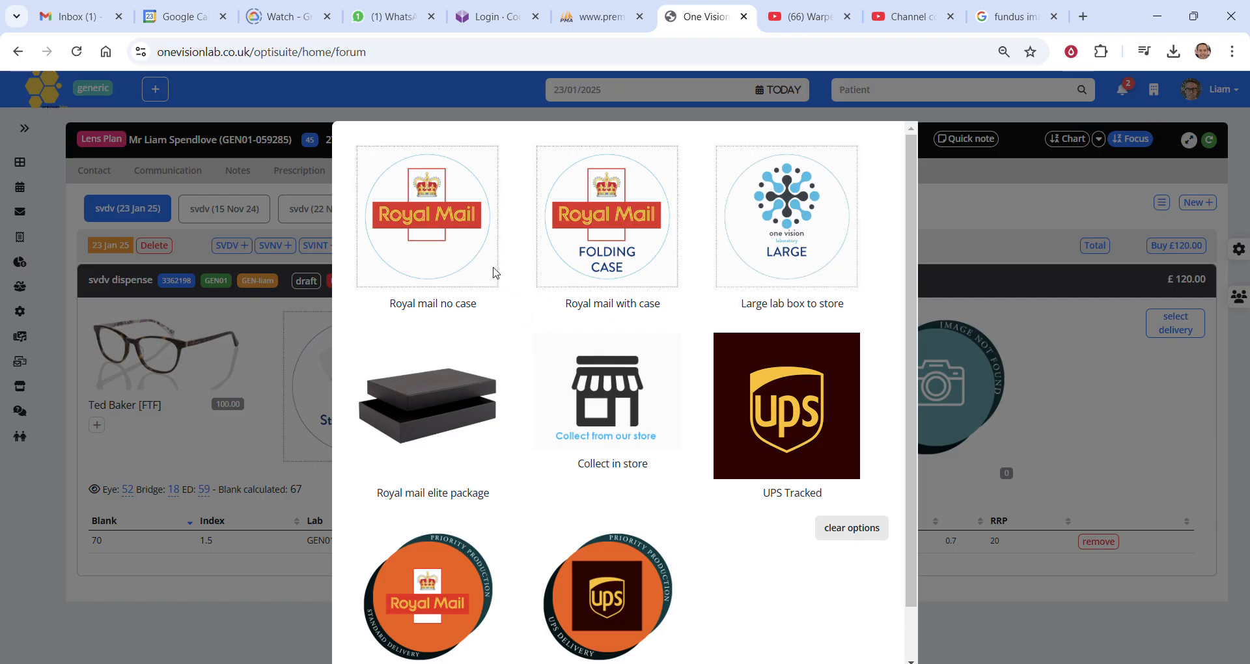
pyautogui.click(626, 405)
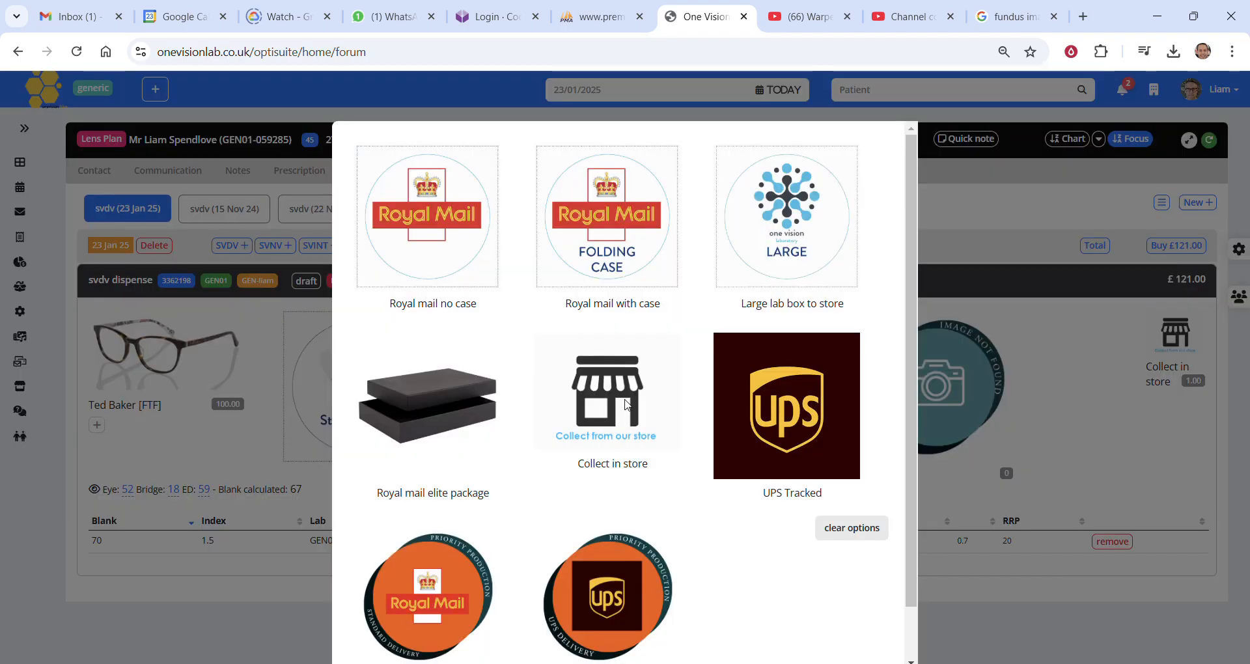
pyautogui.click(1084, 444)
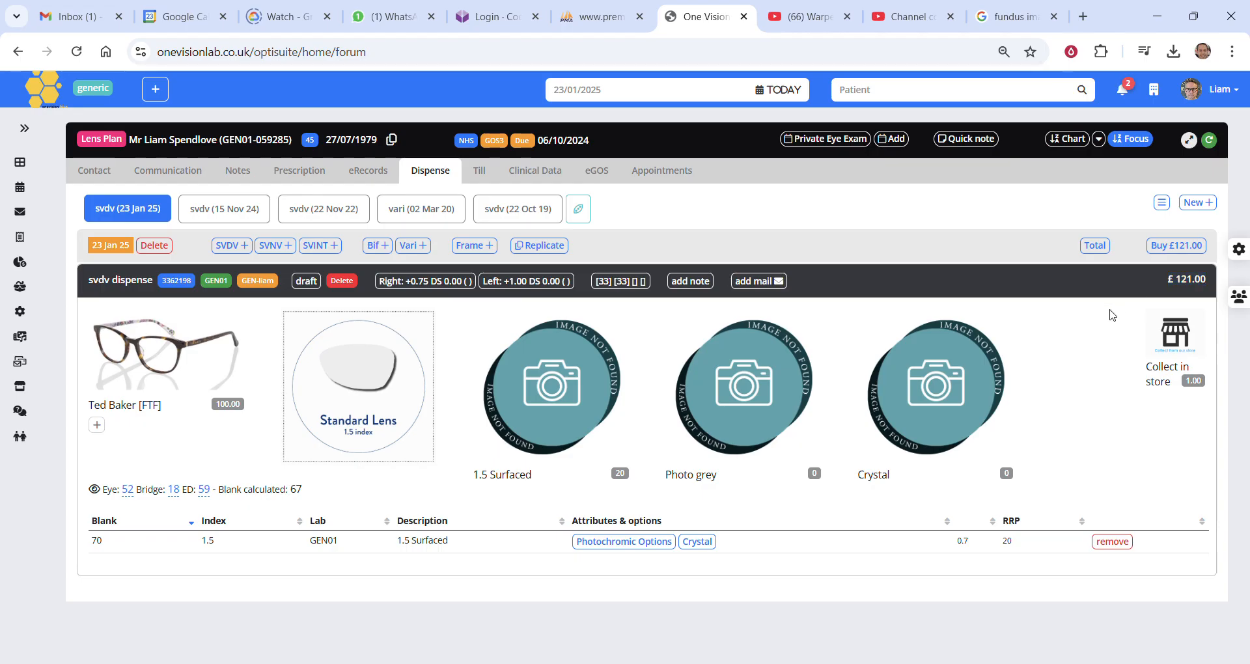
# Buy the dispense, add it from the basket to the patient's till order and review the order items.
pyautogui.click(1172, 248)
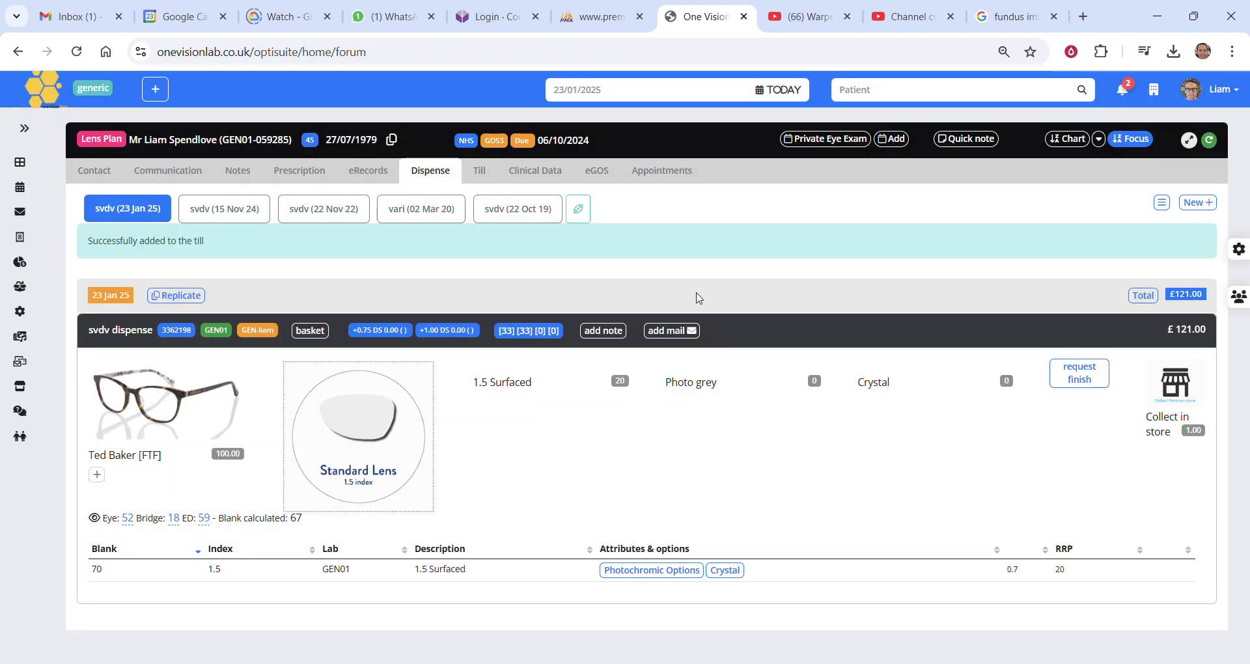
pyautogui.moveTo(95, 241); pyautogui.dragTo(203, 241)
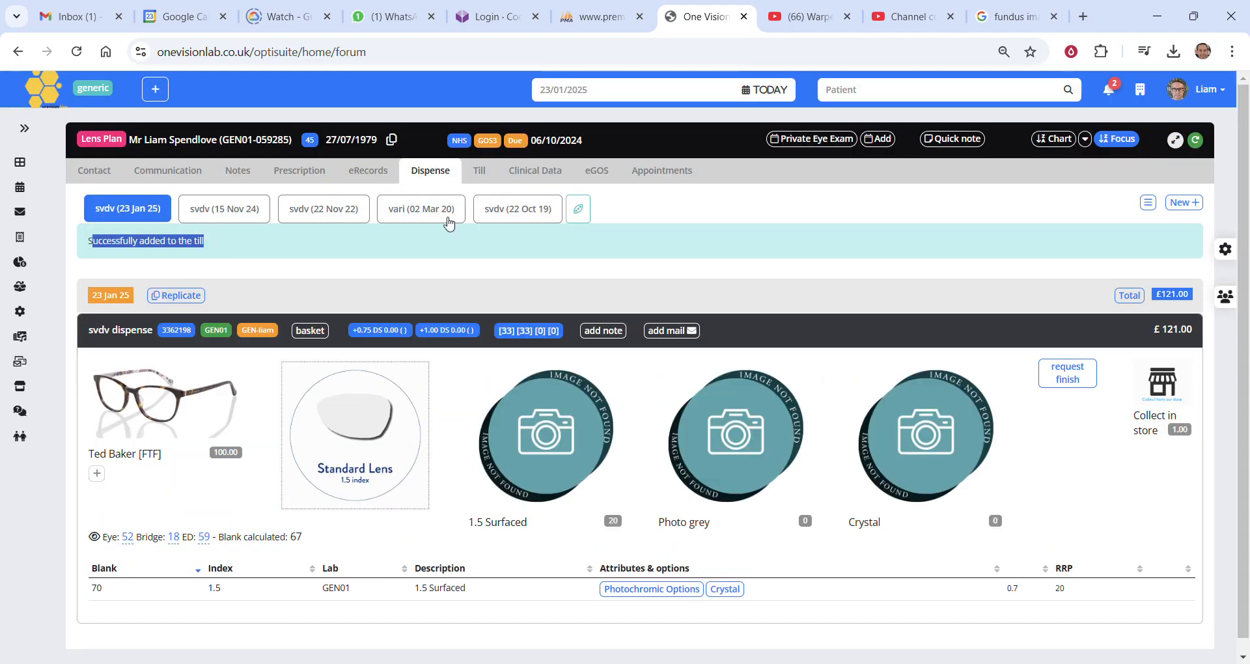
pyautogui.click(479, 172)
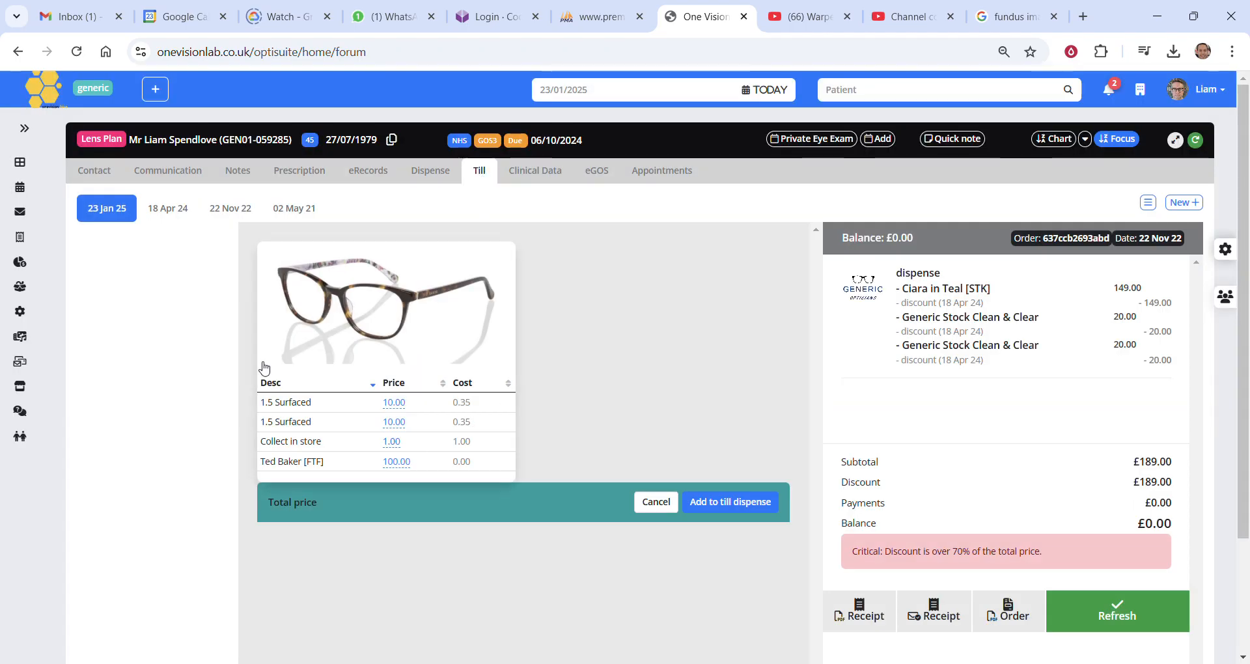
pyautogui.click(717, 508)
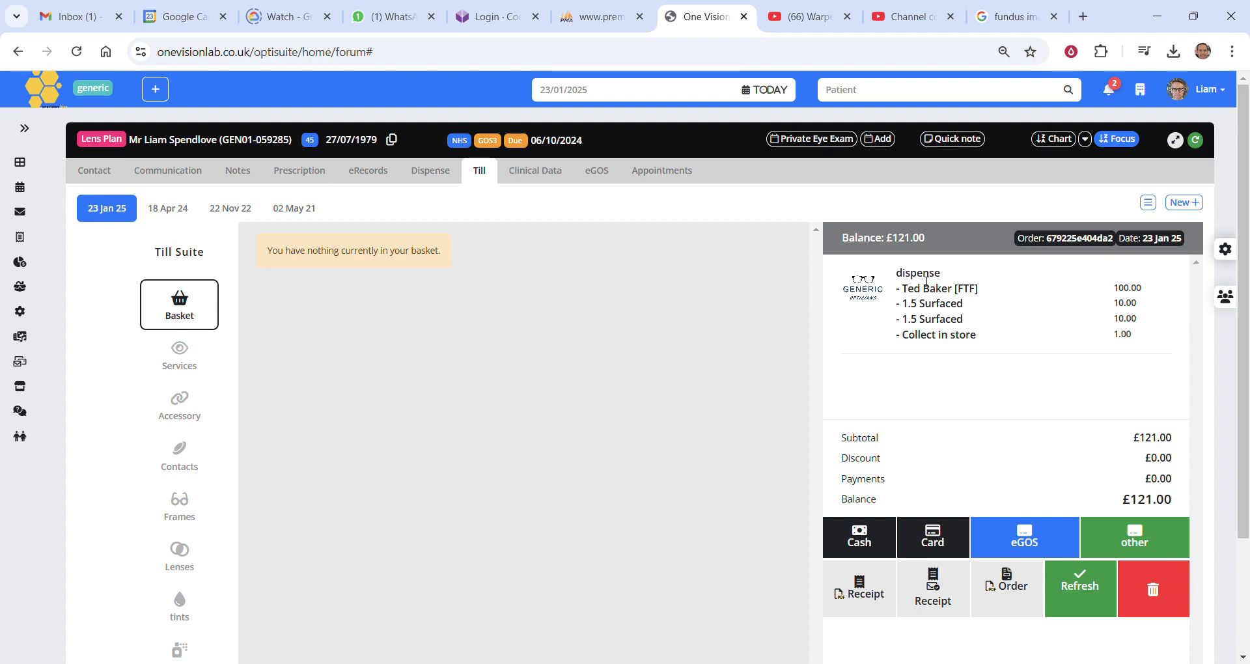
pyautogui.moveTo(931, 278); pyautogui.dragTo(1153, 341)
pyautogui.click(1156, 358)
# Apply a £1.00 discount to the Collect in store item in the till order.
pyautogui.click(950, 338)
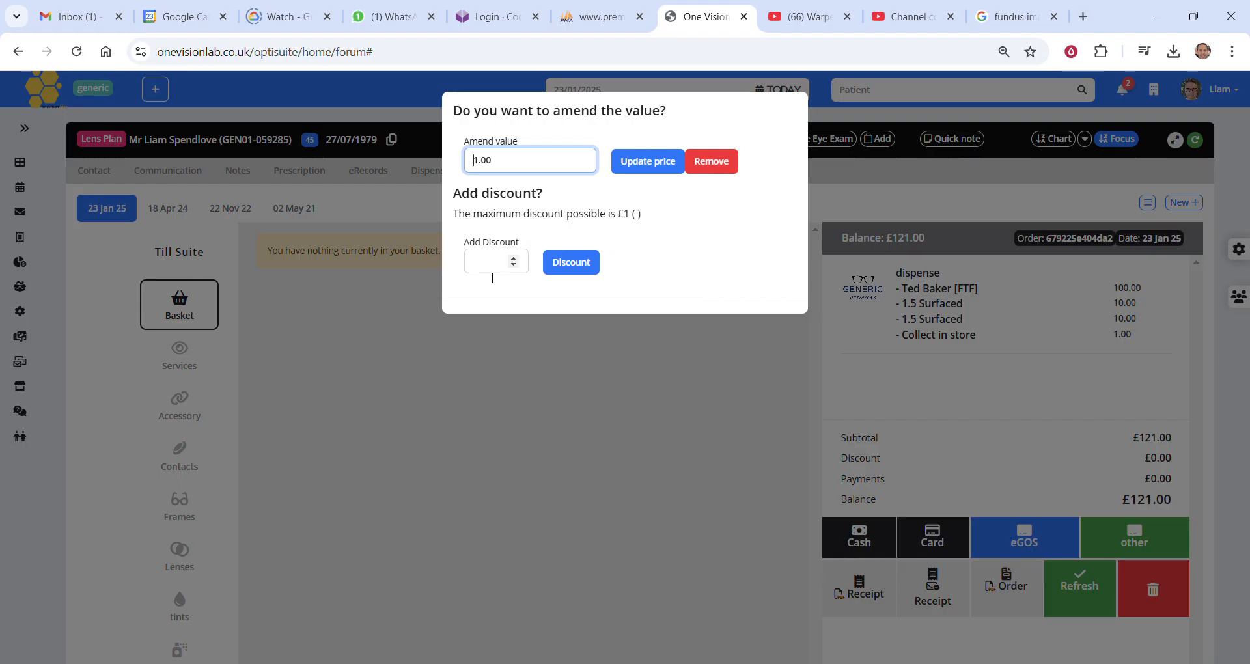
pyautogui.click(506, 269)
pyautogui.write('1.00')
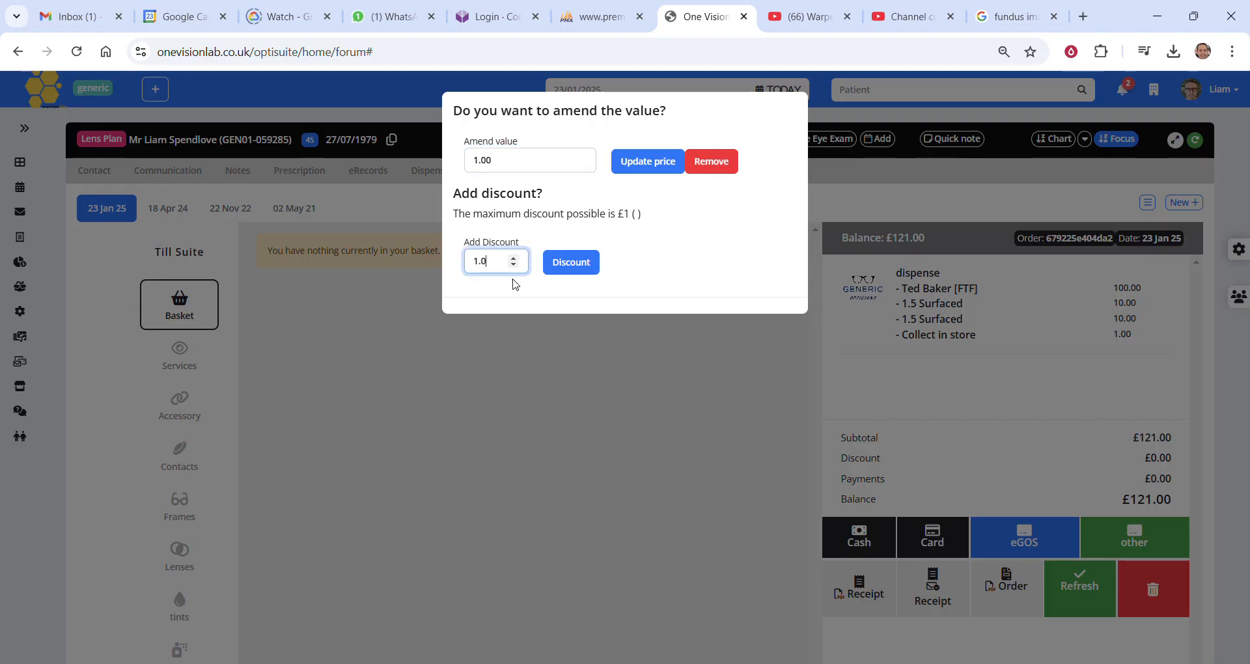
pyautogui.click(578, 268)
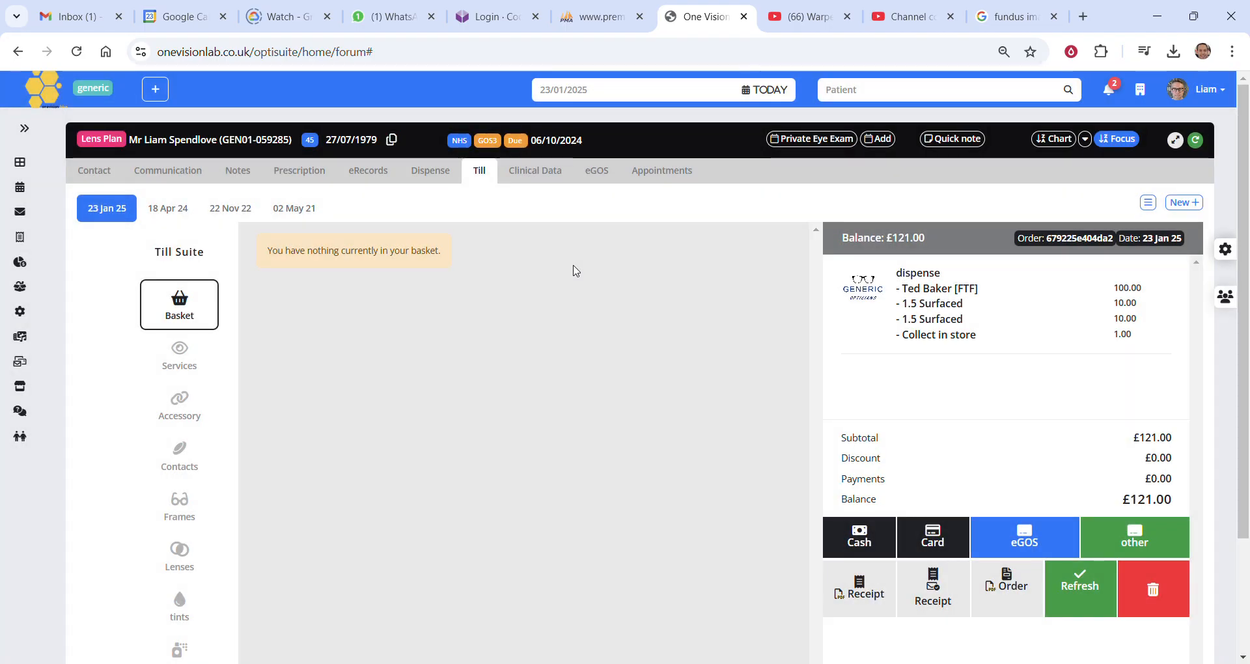
# Take a card payment of £120.00 for the full remaining balance of the order.
pyautogui.click(918, 547)
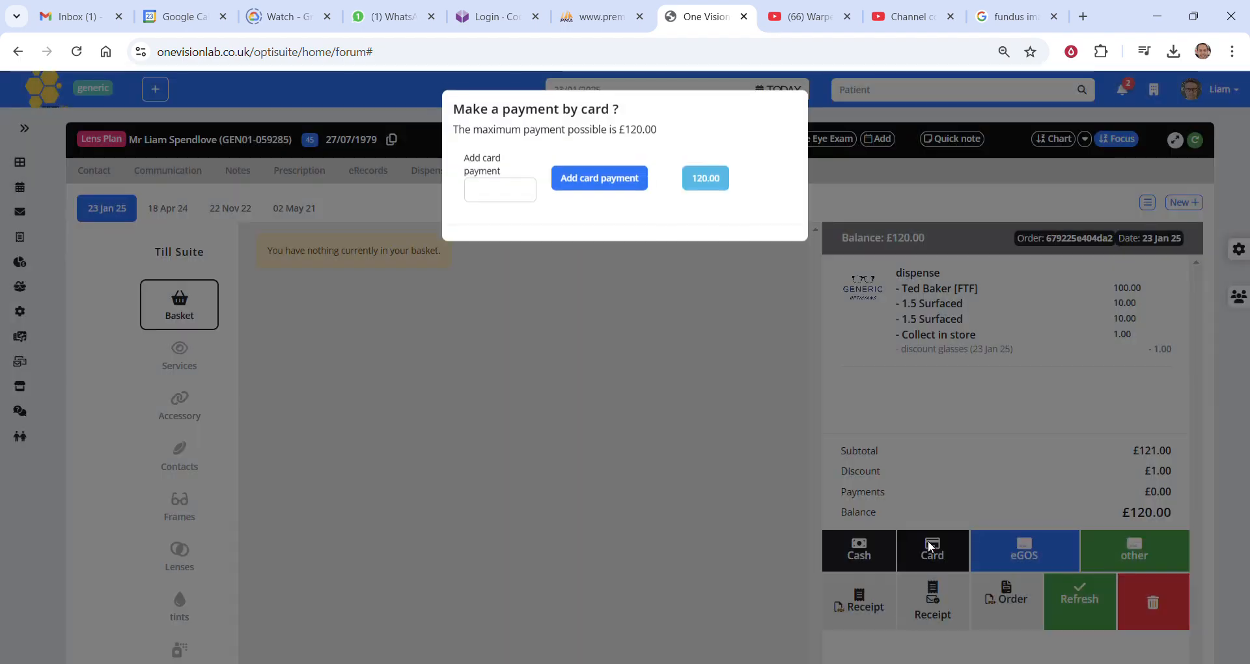
pyautogui.click(705, 180)
pyautogui.click(611, 187)
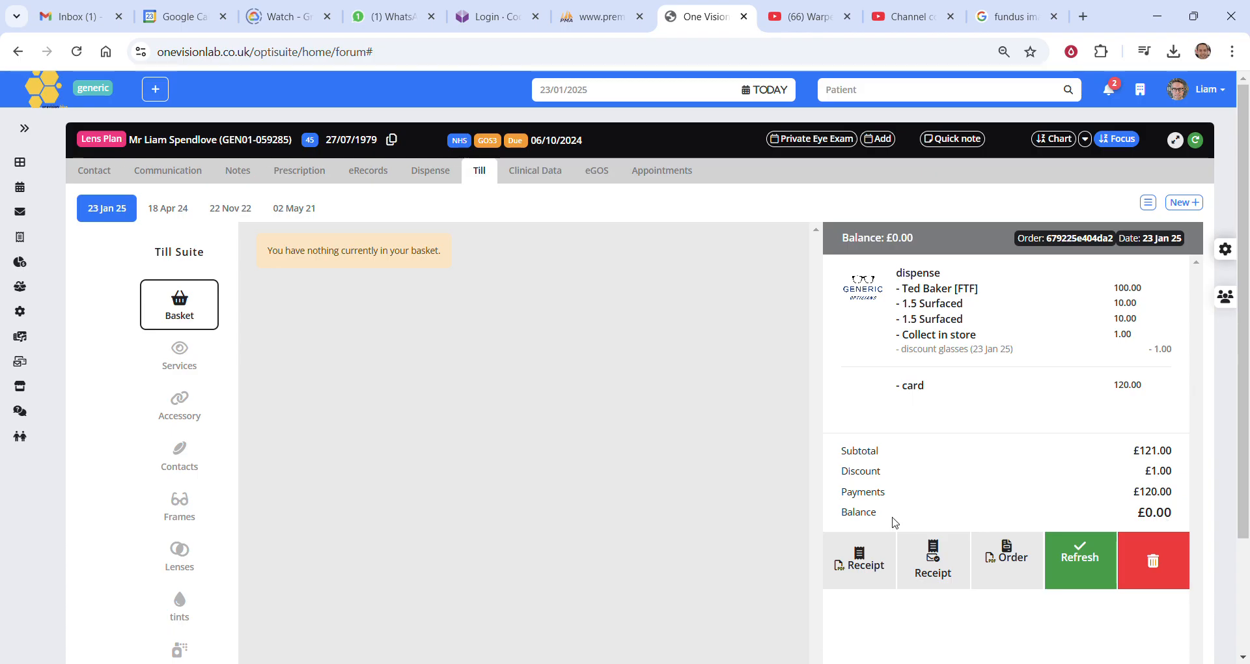
# Check the order status of the 23 Jan 25 SVDV dispense, then return to the patient's till.
pyautogui.click(433, 173)
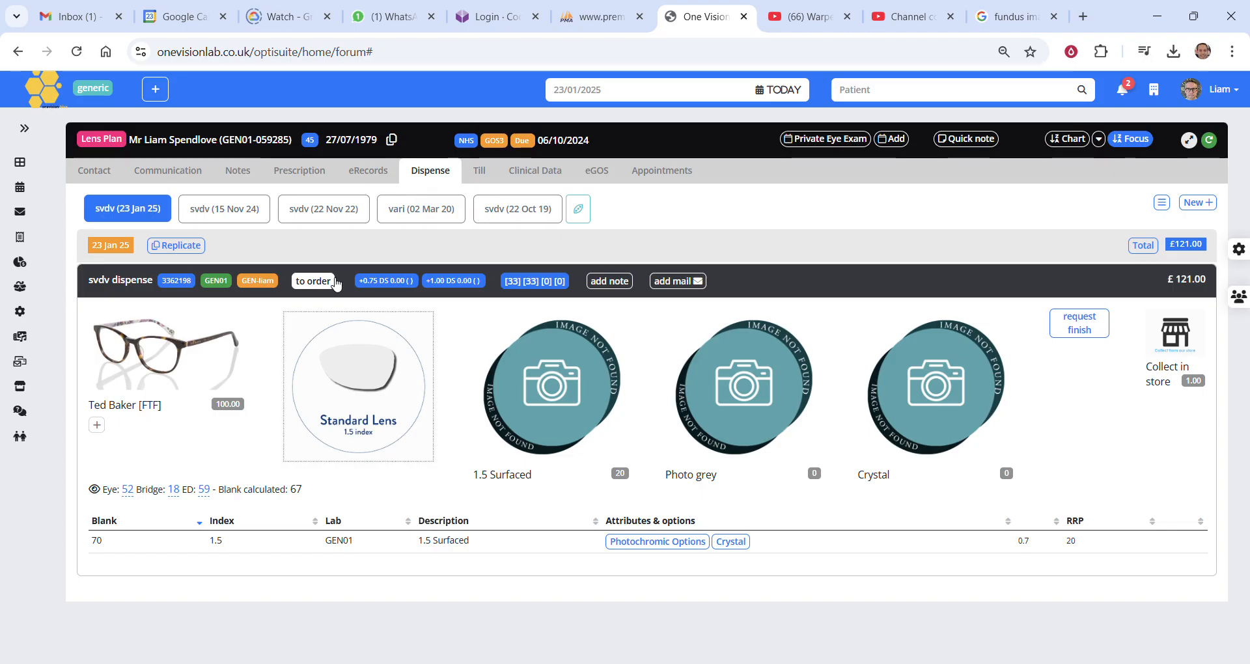
pyautogui.click(315, 284)
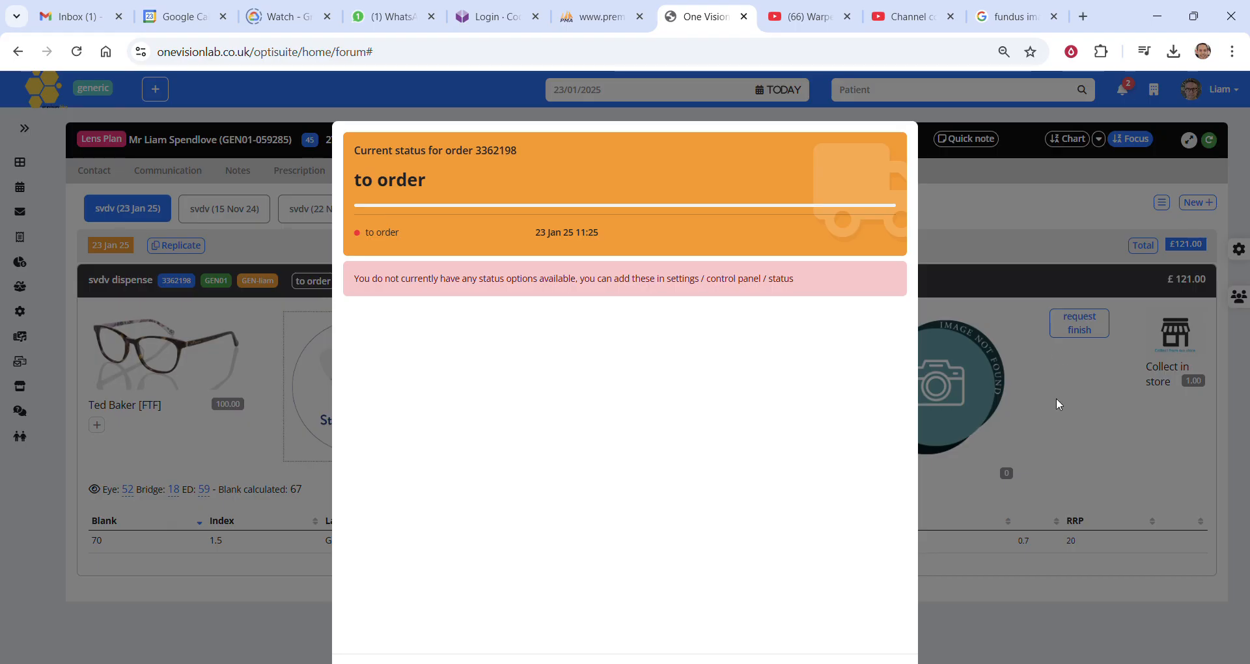
pyautogui.click(1078, 424)
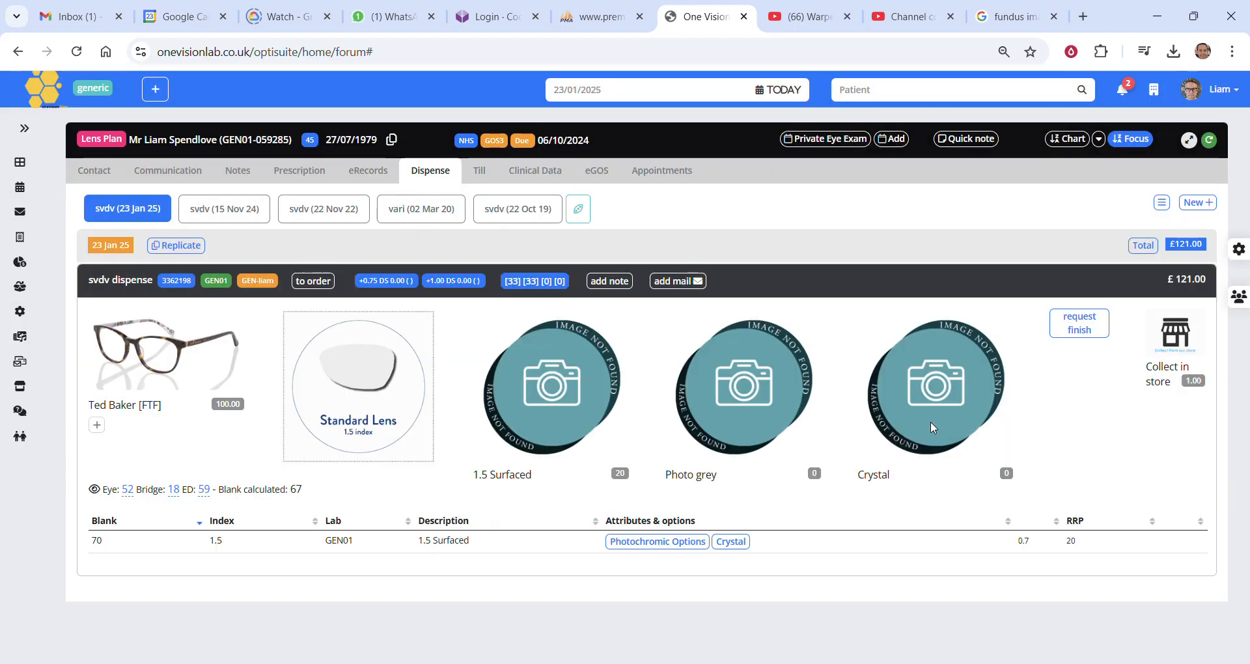
pyautogui.click(481, 174)
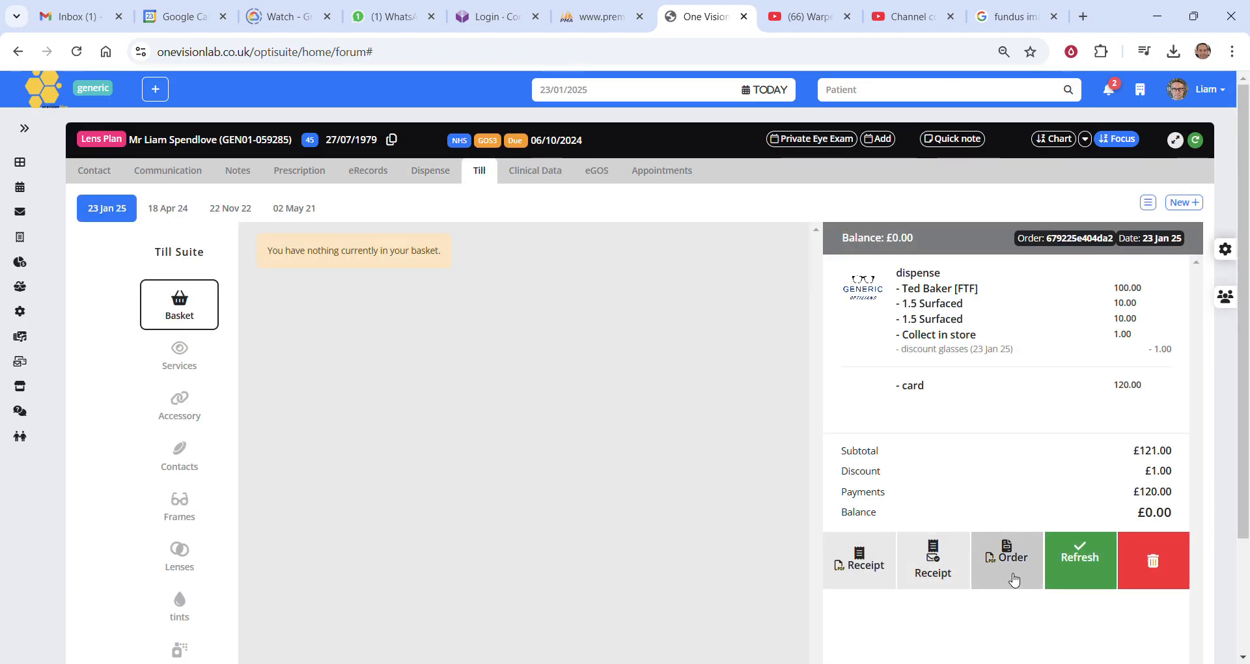